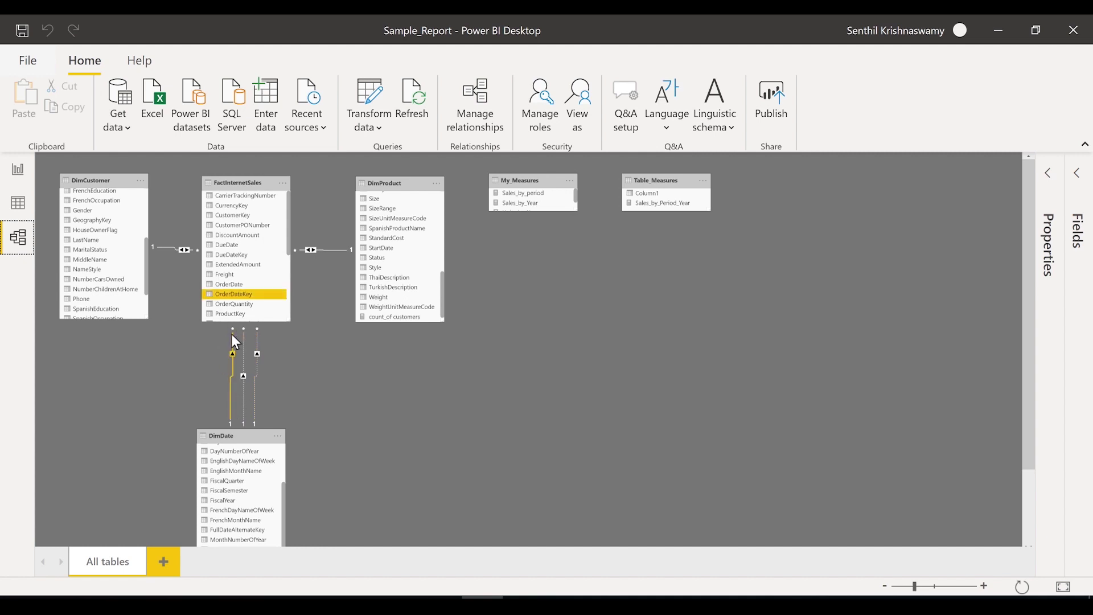
# Examine the relationships between FactInternetSales and DimDate in the model, including the settings of the DueDateKey relationship.
pyautogui.click(283, 462)
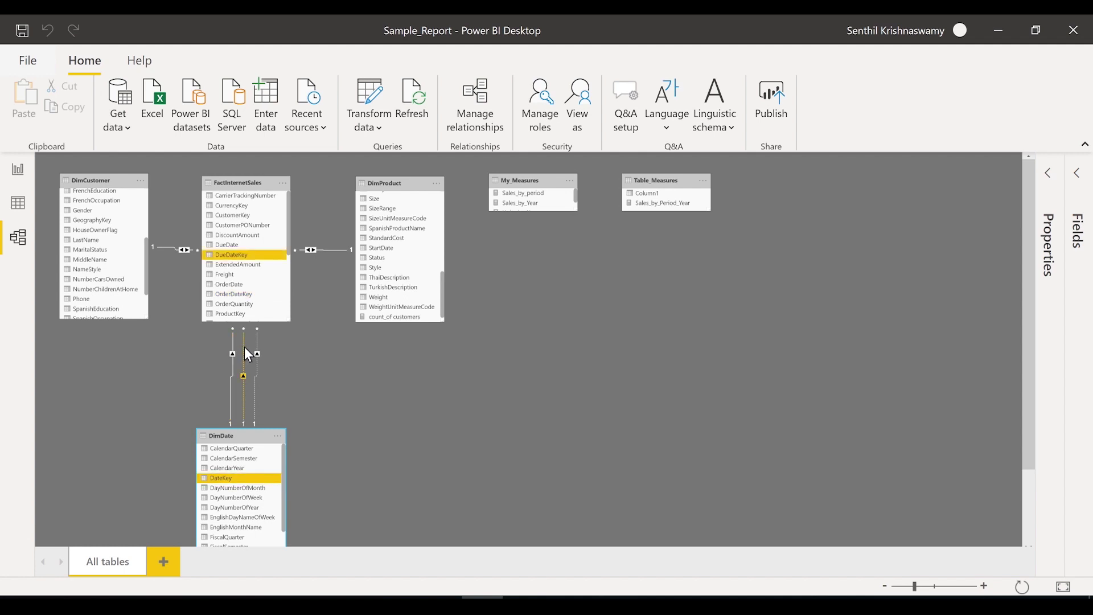
pyautogui.click(289, 268)
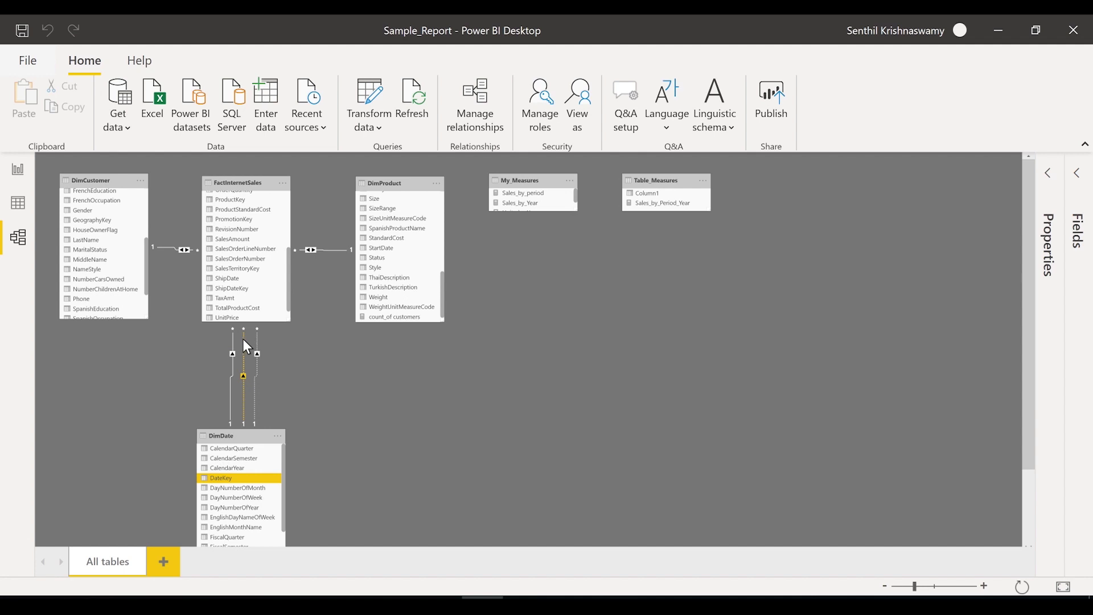
pyautogui.doubleClick(244, 339)
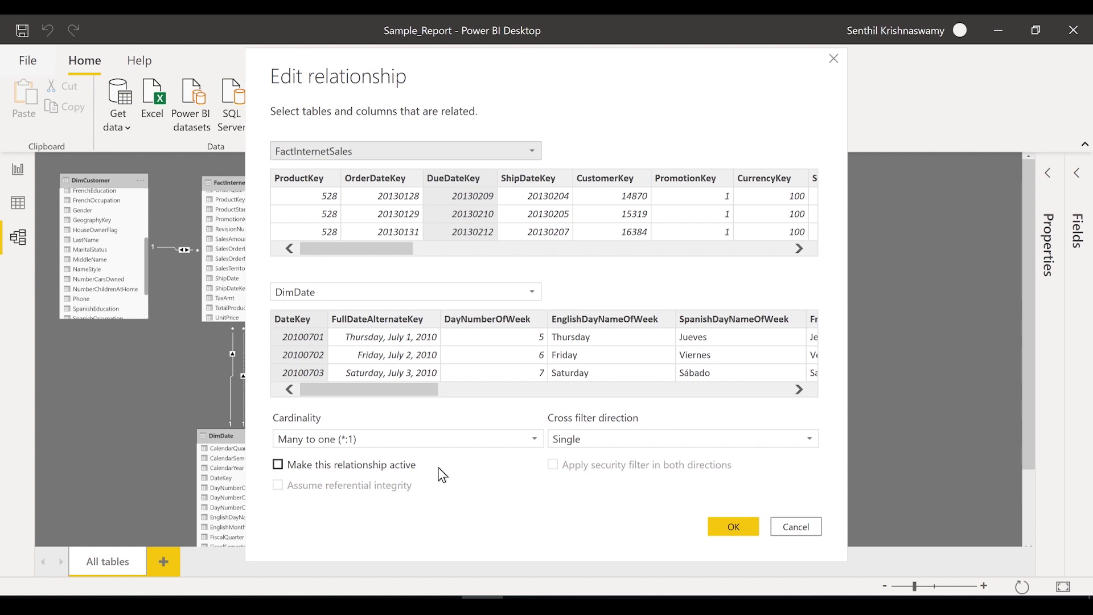
pyautogui.press('Escape')
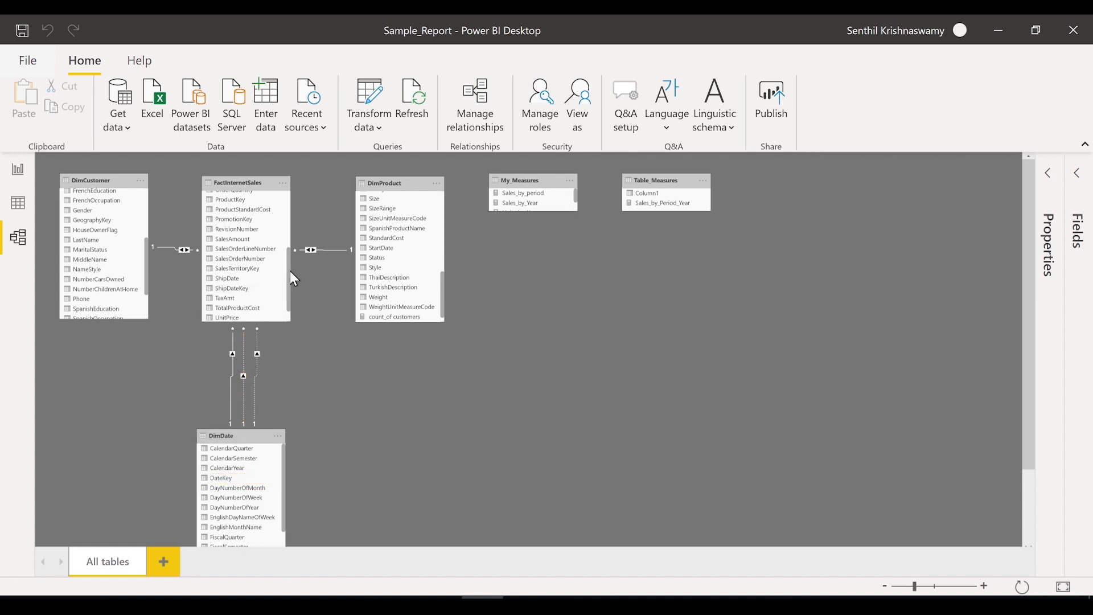
pyautogui.moveTo(289, 268); pyautogui.dragTo(285, 231)
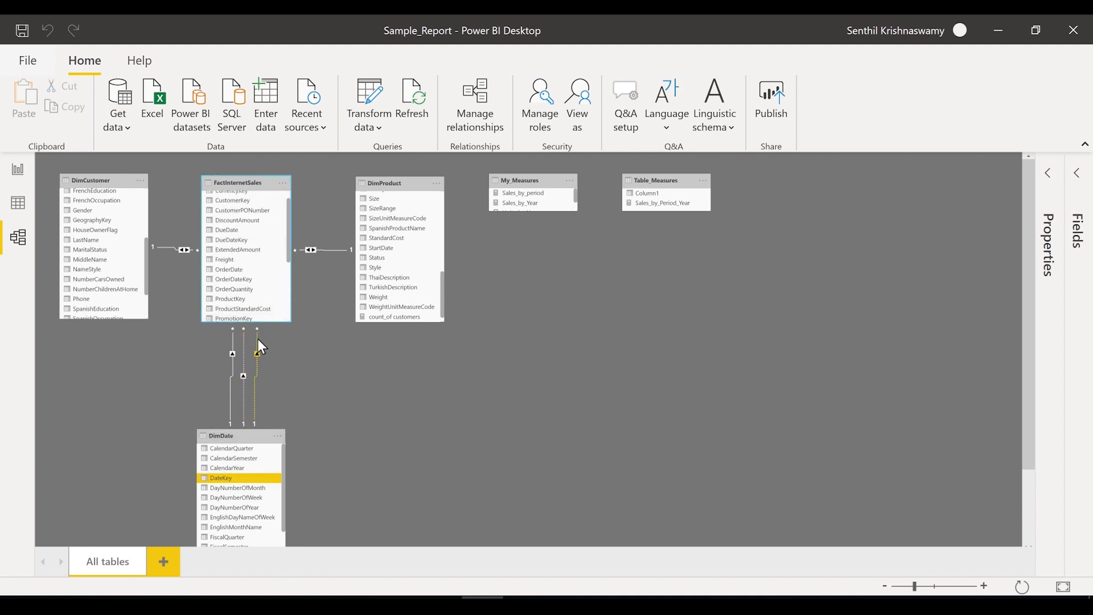
# Review the full DAX formula of the Sales_by_period measure behind the card in the sales report.
pyautogui.click(25, 177)
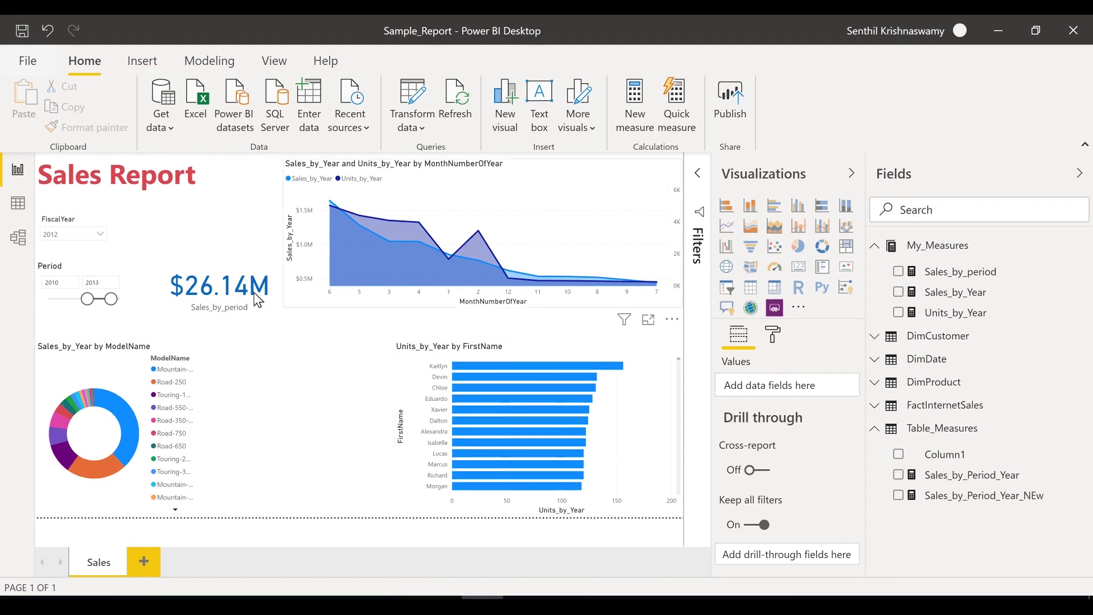
pyautogui.click(265, 320)
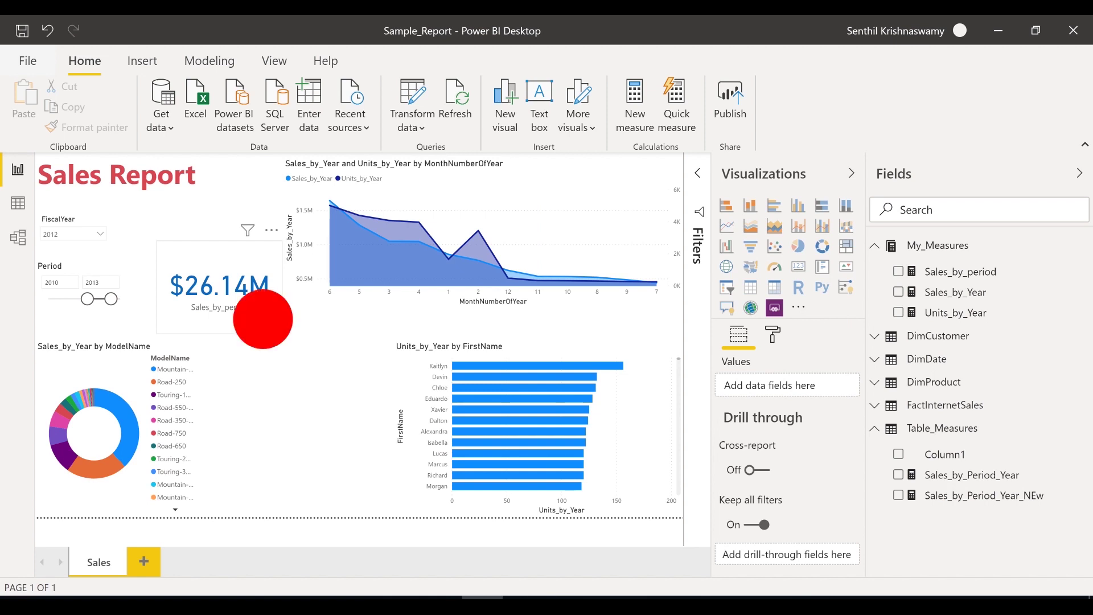
pyautogui.click(932, 280)
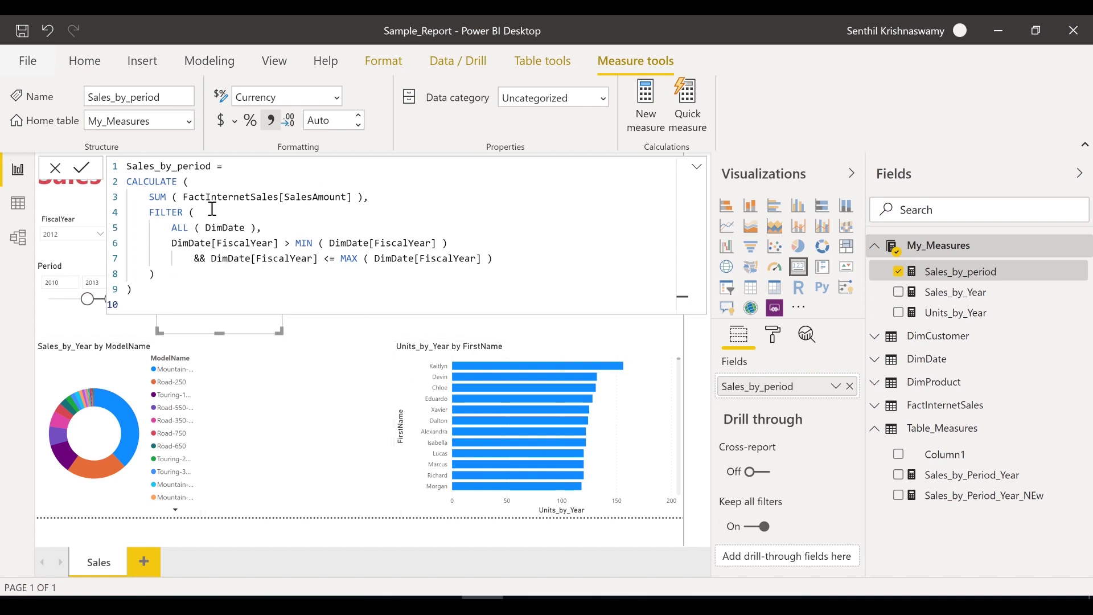
pyautogui.click(697, 167)
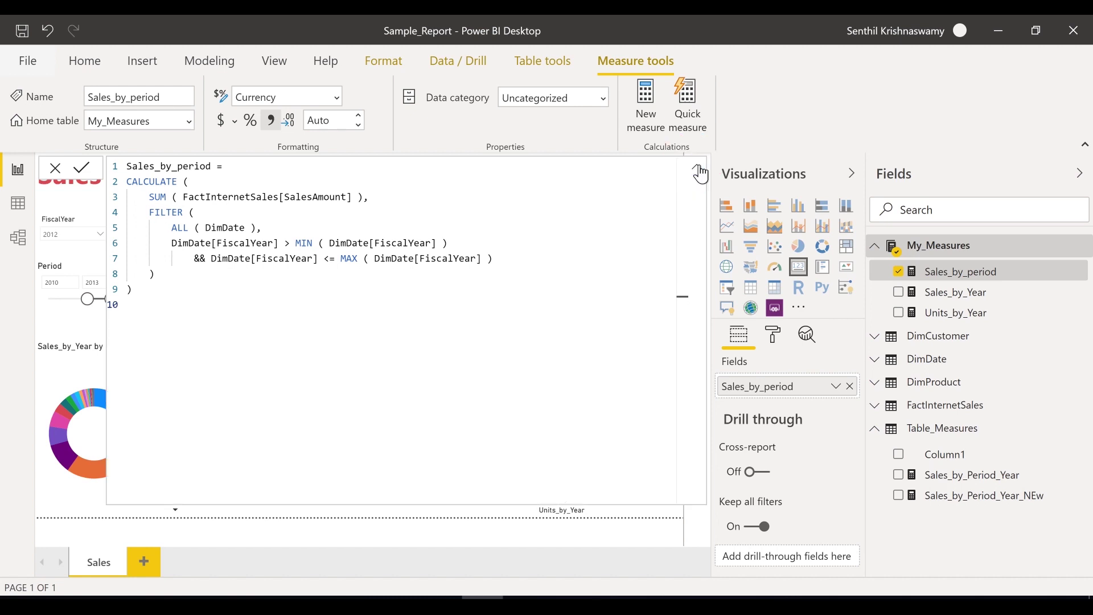
pyautogui.click(699, 169)
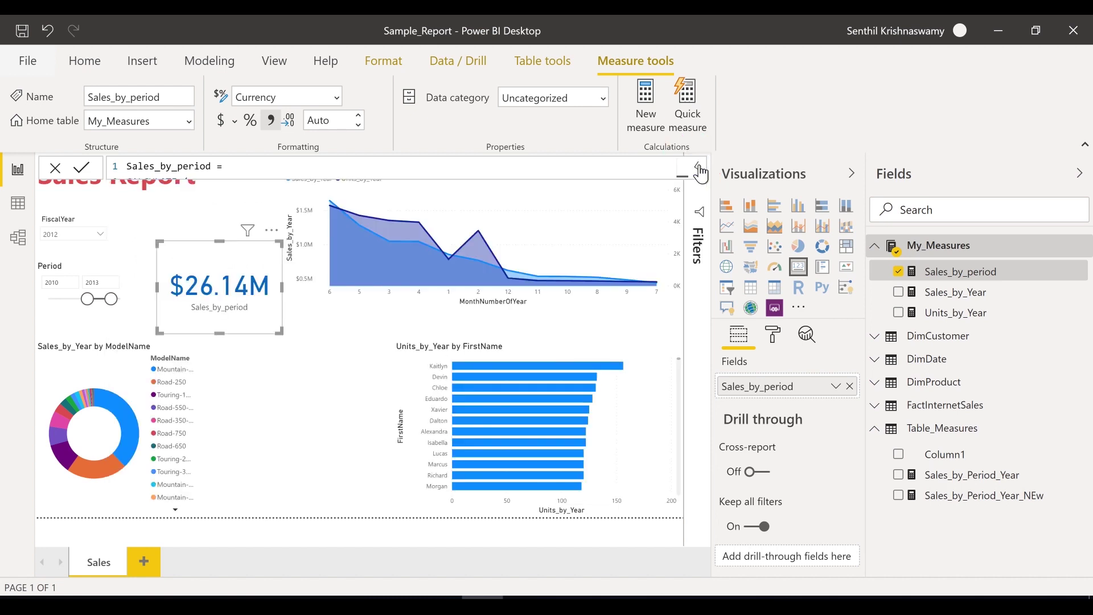
# Recheck the table relationships in the model and return to the Sales_by_period card in the report.
pyautogui.click(17, 238)
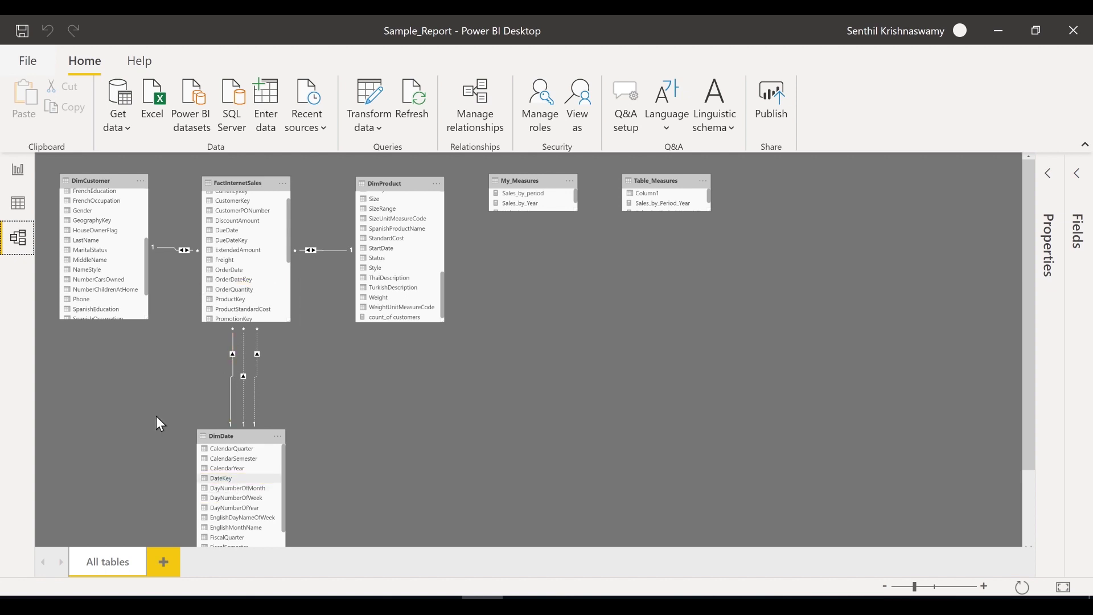
pyautogui.click(18, 169)
pyautogui.click(239, 258)
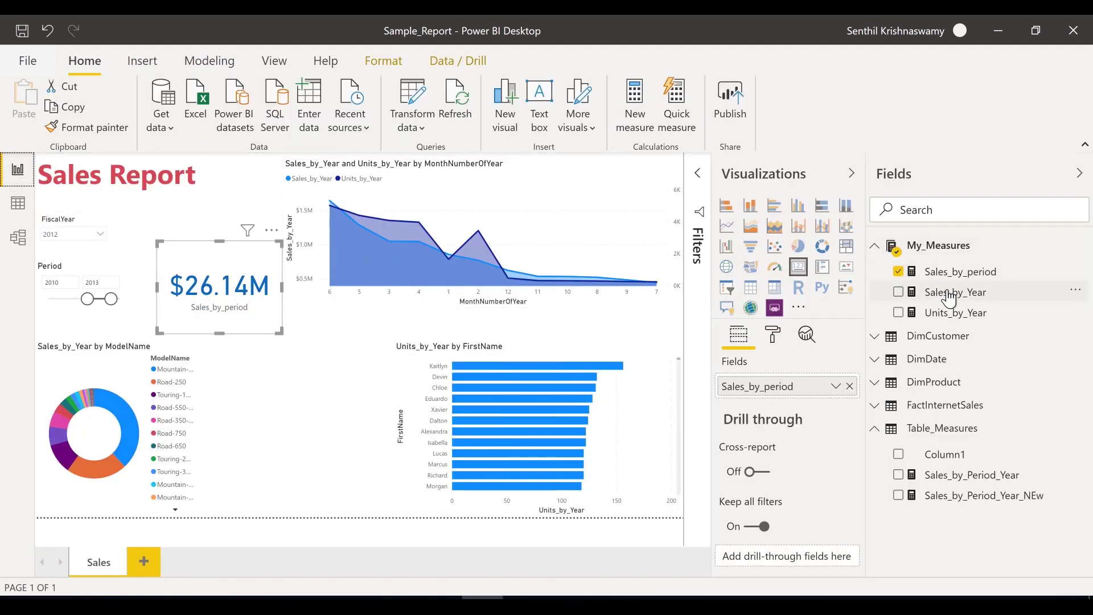
# Open the full Sales_by_period formula for editing directly before its CALCULATE function.
pyautogui.click(966, 275)
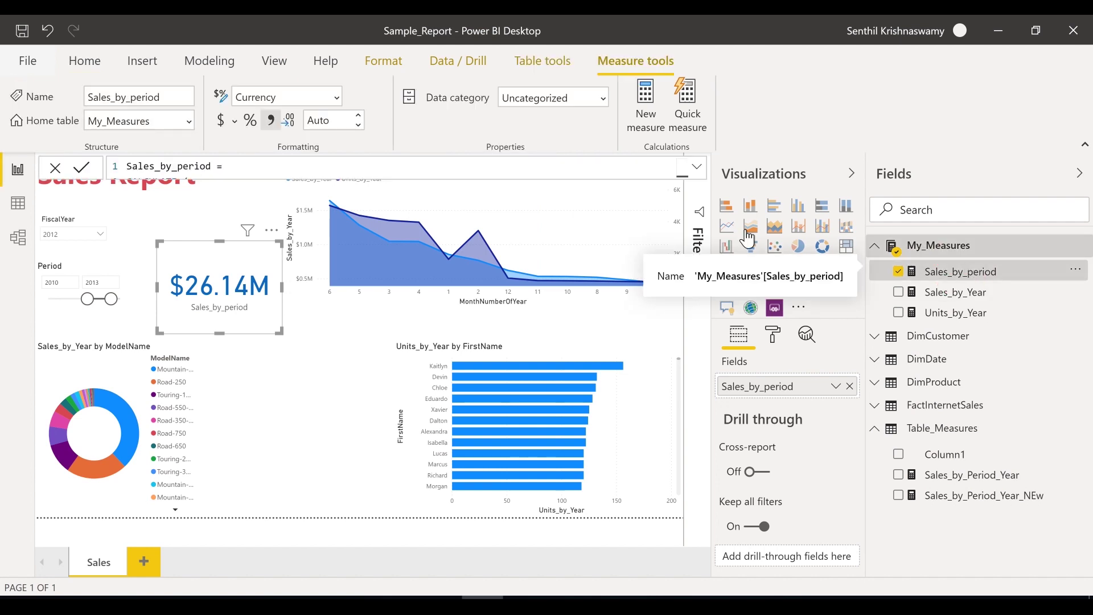
pyautogui.click(695, 167)
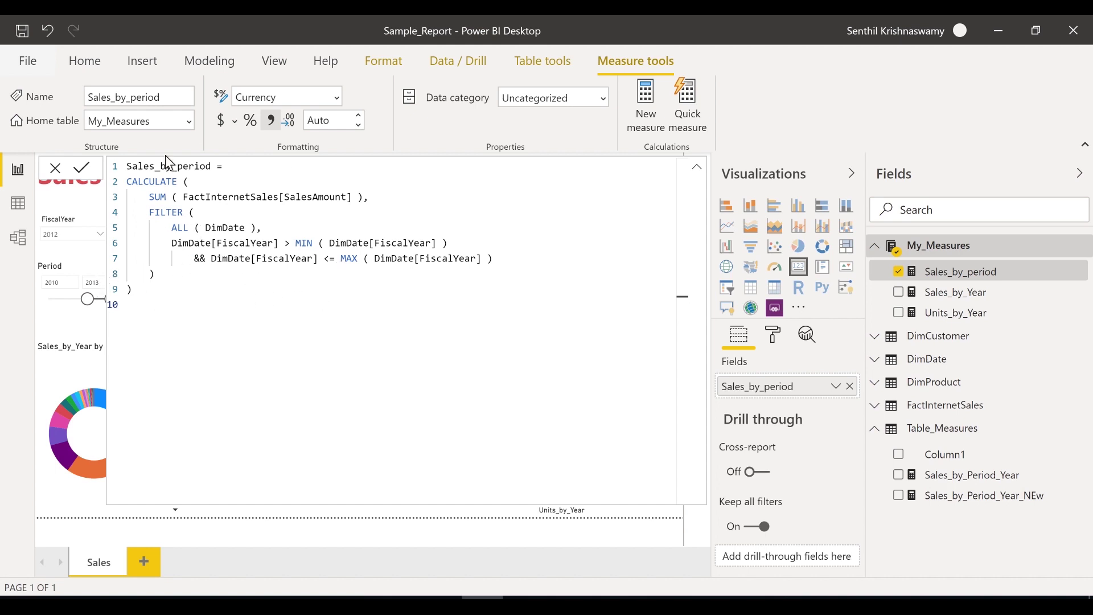
pyautogui.click(122, 175)
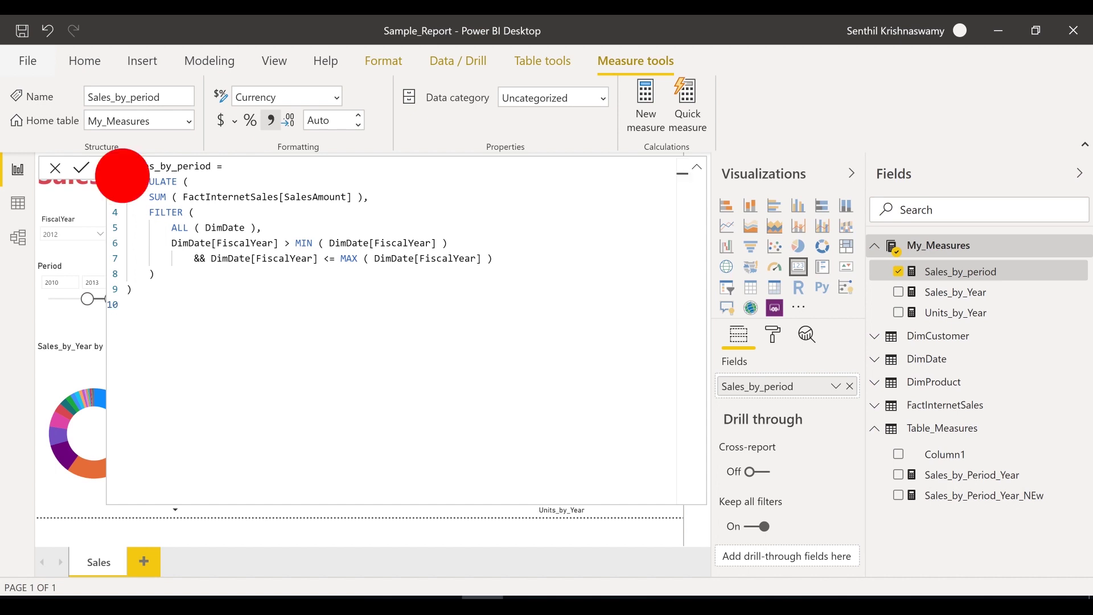
pyautogui.click(133, 181)
pyautogui.click(132, 181)
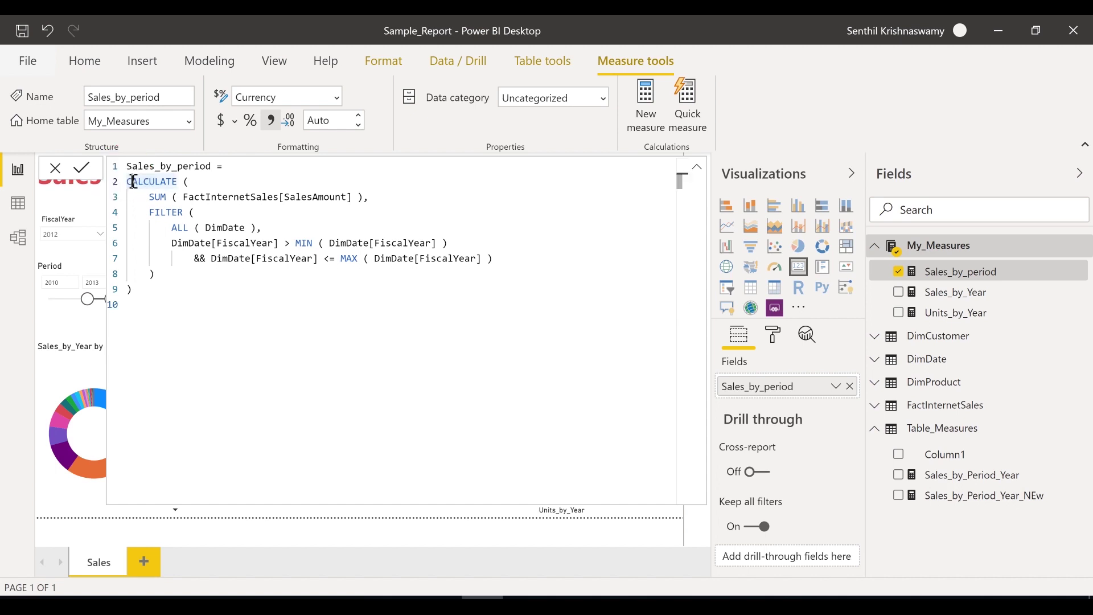
pyautogui.click(133, 181)
pyautogui.click(130, 181)
# Read the USERELATIONSHIP syntax in the Microsoft DAX documentation in the browser and return to Power BI Desktop.
pyautogui.click(523, 596)
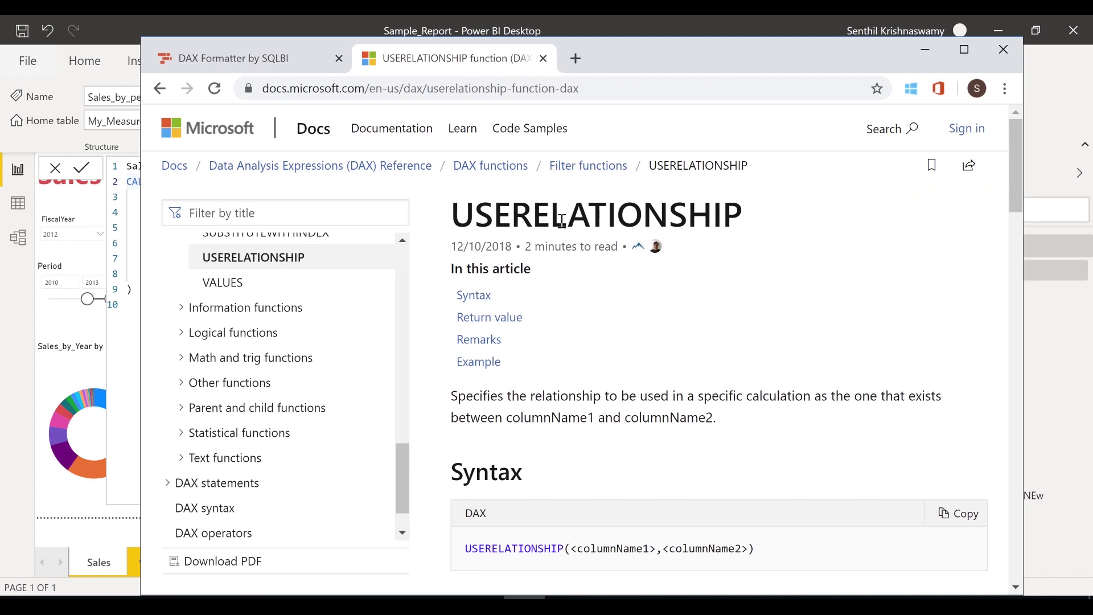
pyautogui.click(925, 50)
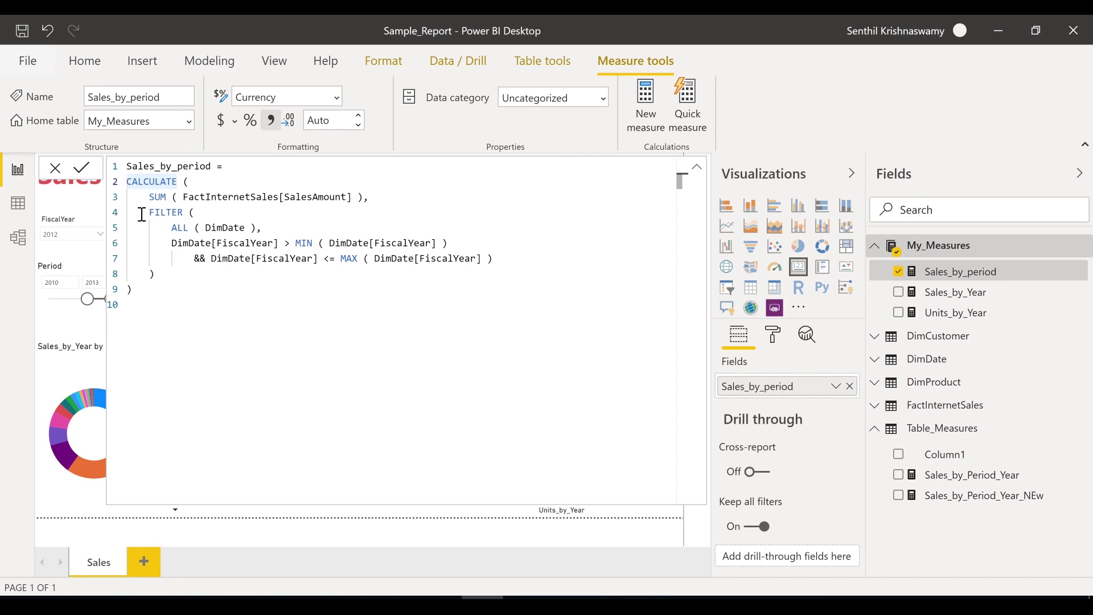
# Wrap the existing expression in an outer CALCULATE and add USERELATIONSHIP as its filter argument after the inner expression.
pyautogui.write('C')
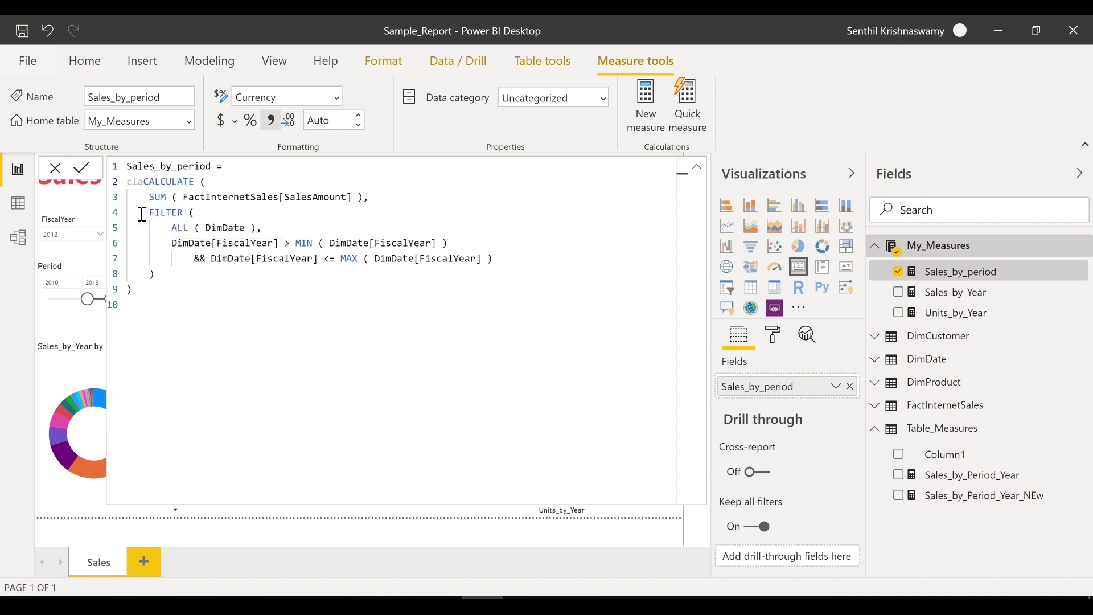
pyautogui.write('ALCULATE(')
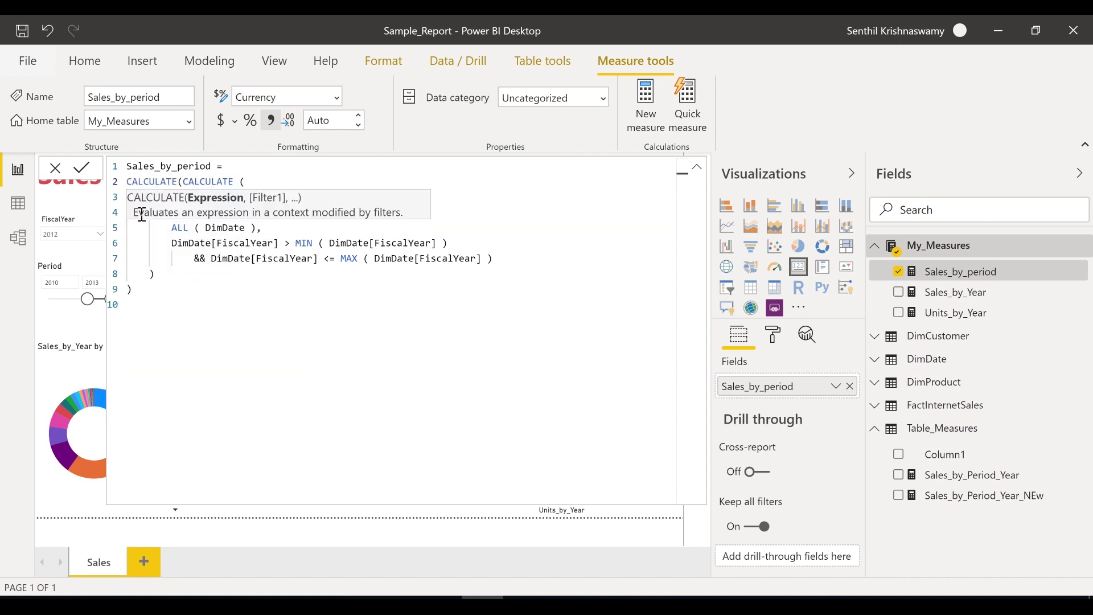
pyautogui.click(151, 291)
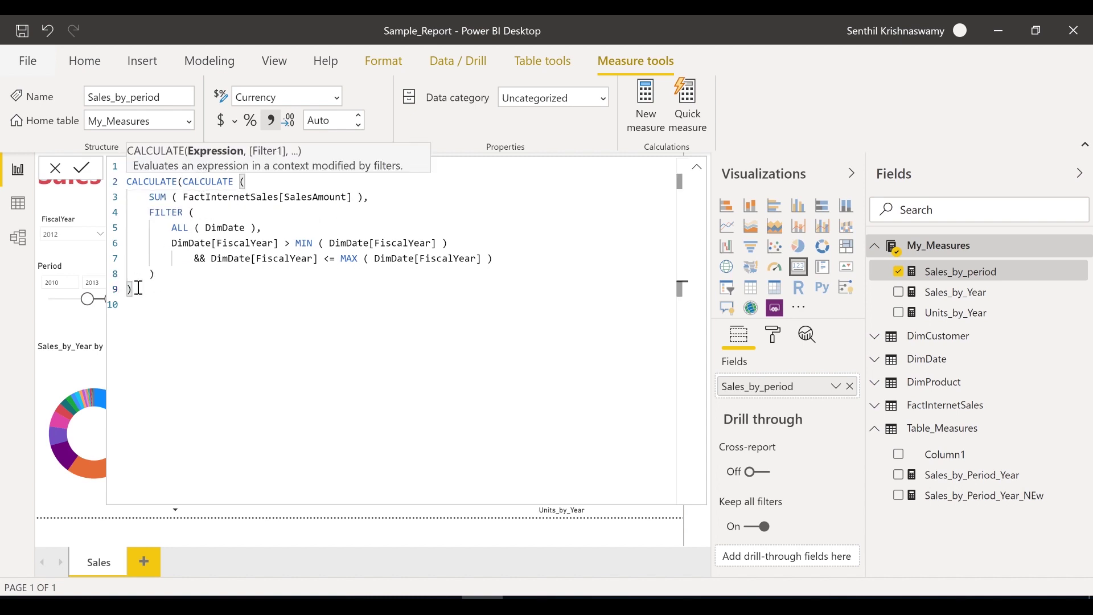
pyautogui.write(', use')
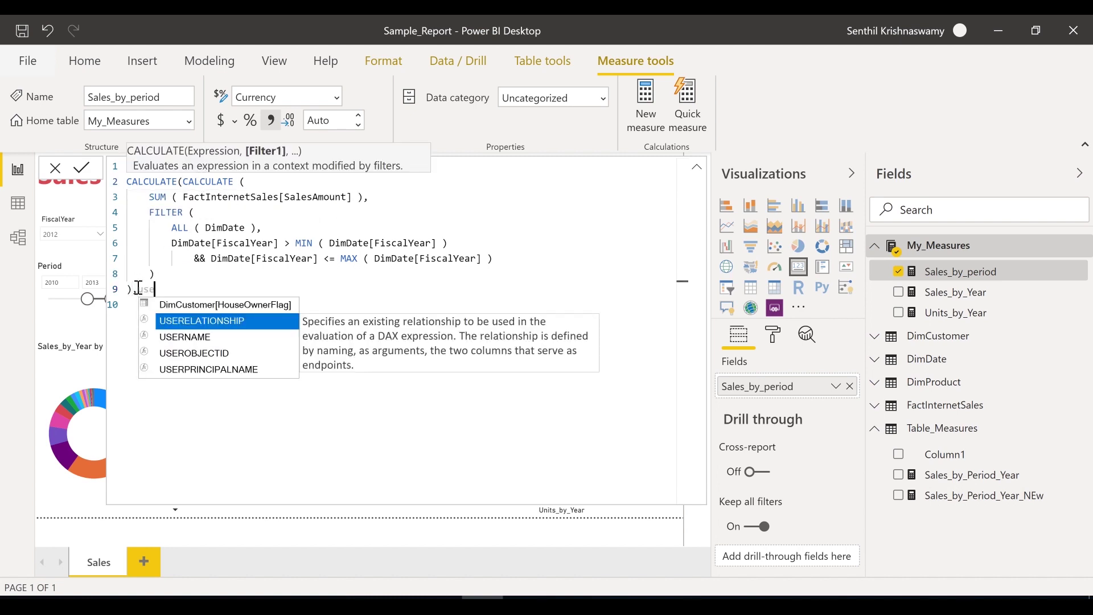
pyautogui.press('Tab')
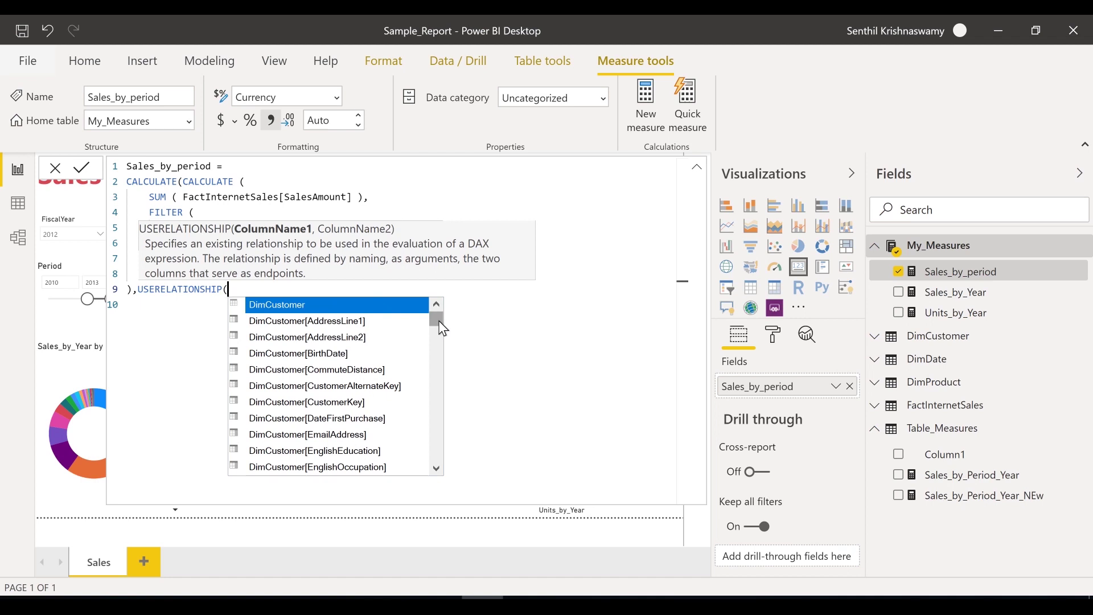
# Enter FactInternetSales[DueDateKey] as the first column of USERELATIONSHIP.
pyautogui.write('due')
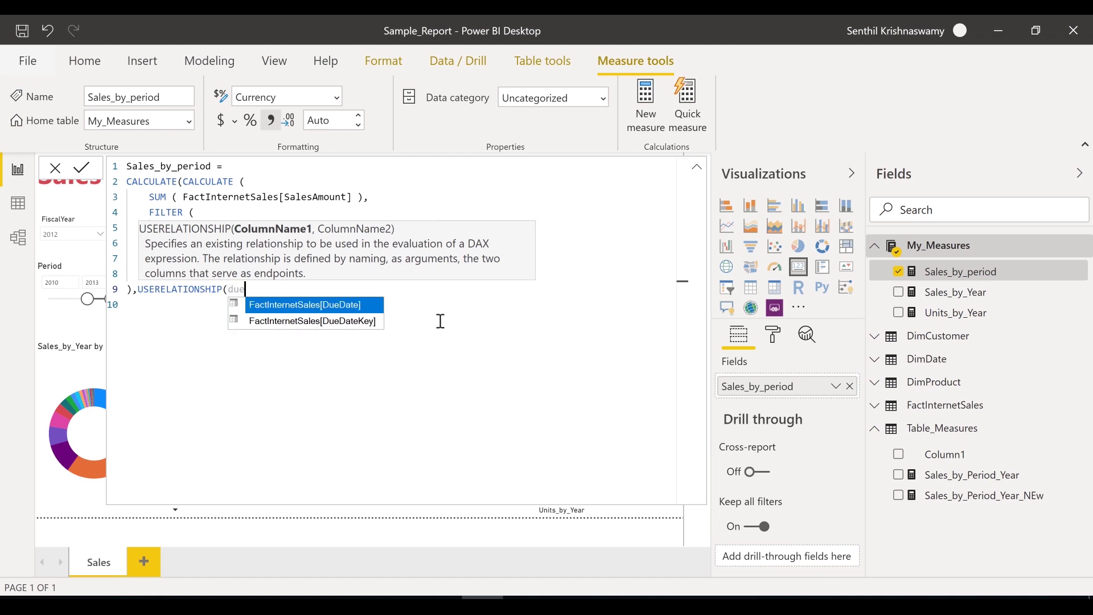
pyautogui.press('Down')
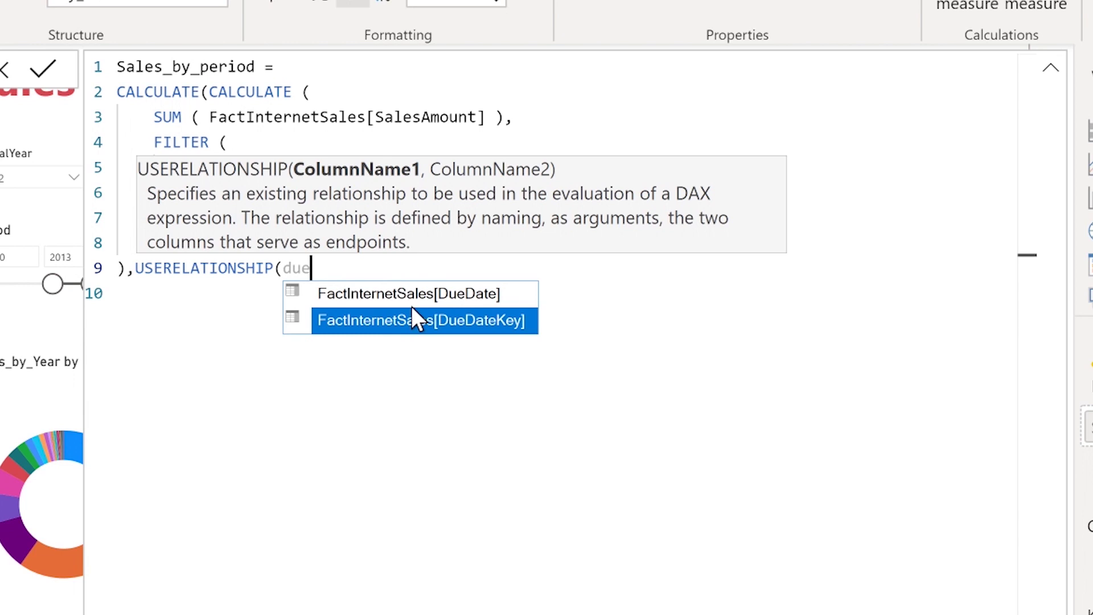
pyautogui.click(412, 317)
pyautogui.write(',')
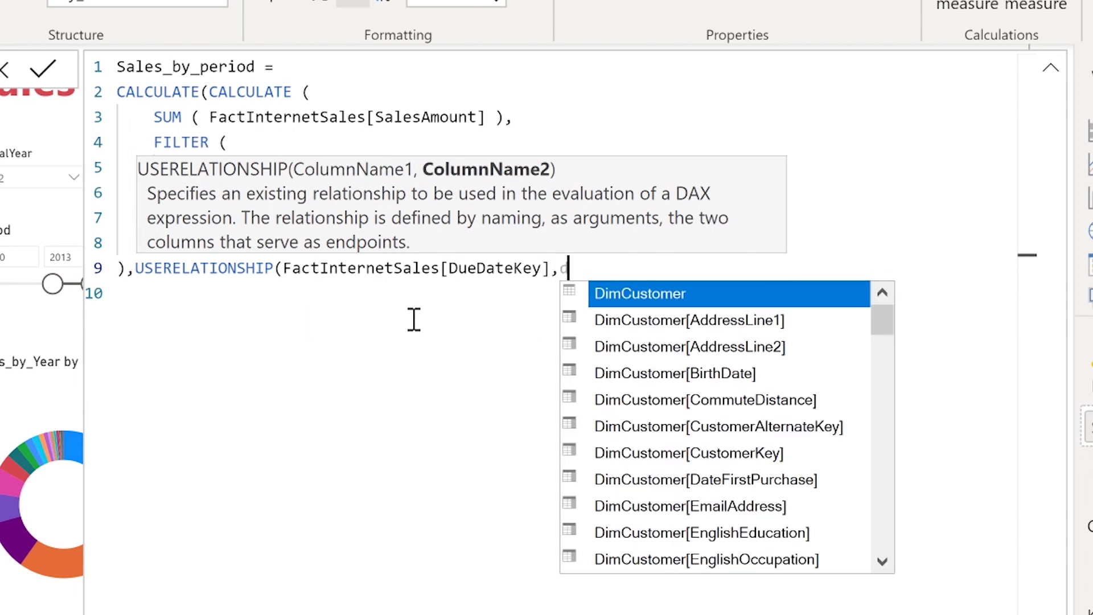
# Enter DimDate[DateKey] as the second USERELATIONSHIP column, close both functions, and commit the Sales_by_period measure.
pyautogui.write('date')
pyautogui.press('Down')
pyautogui.press('Down')
pyautogui.press('Down')
pyautogui.press('Down')
pyautogui.press('Down')
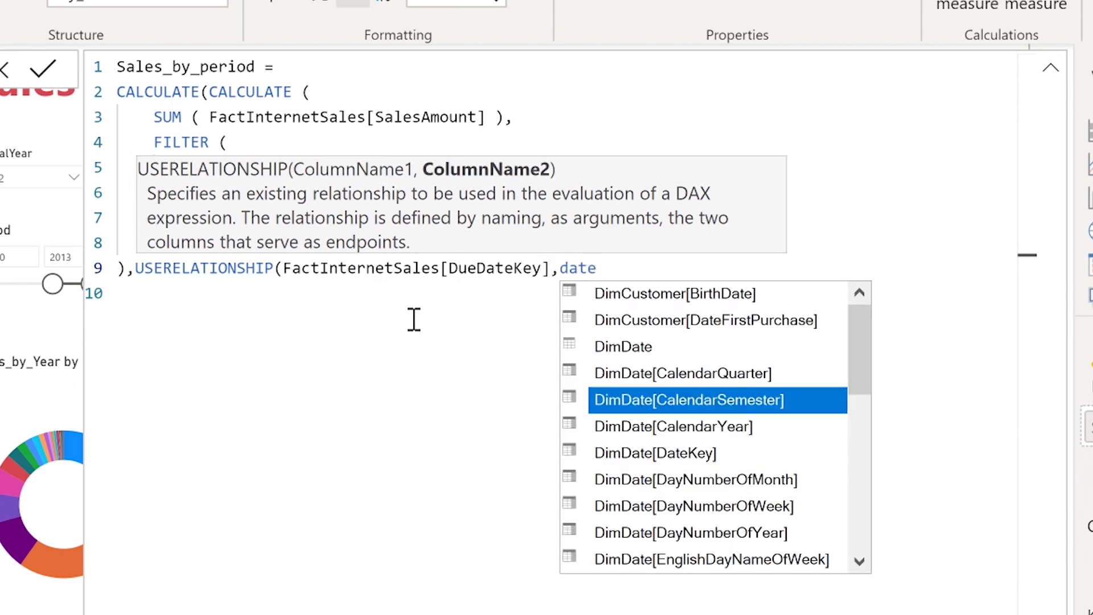
pyautogui.press('Tab')
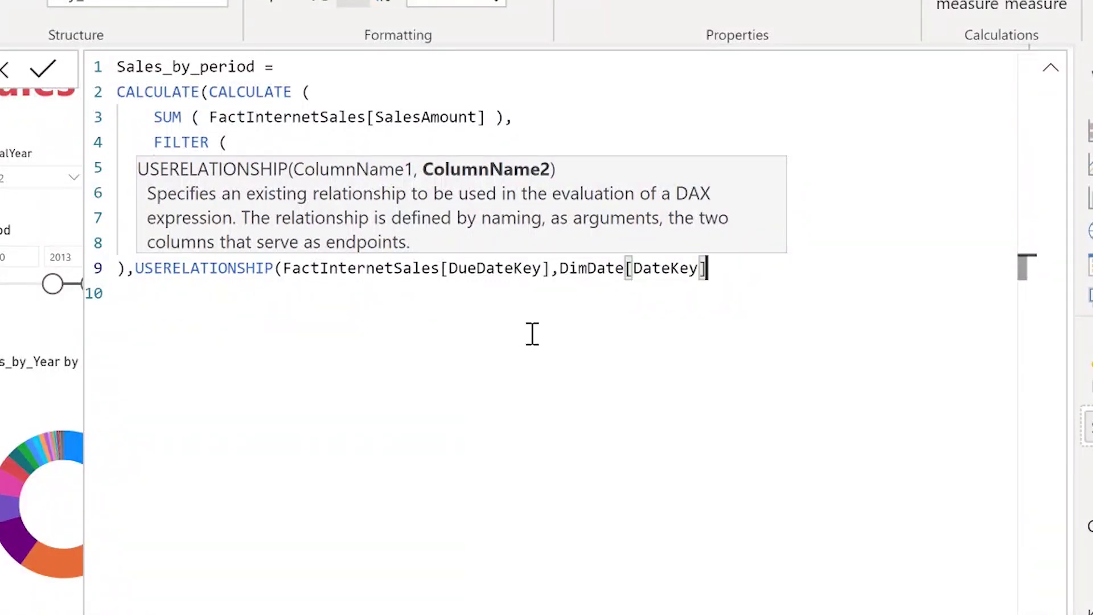
pyautogui.write('))')
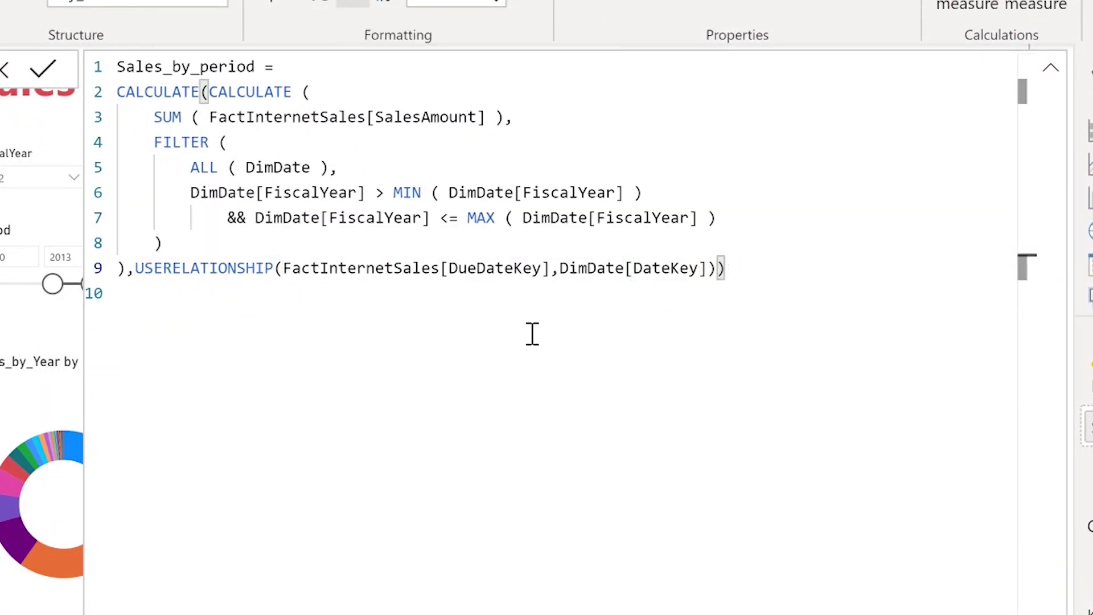
pyautogui.press('Return')
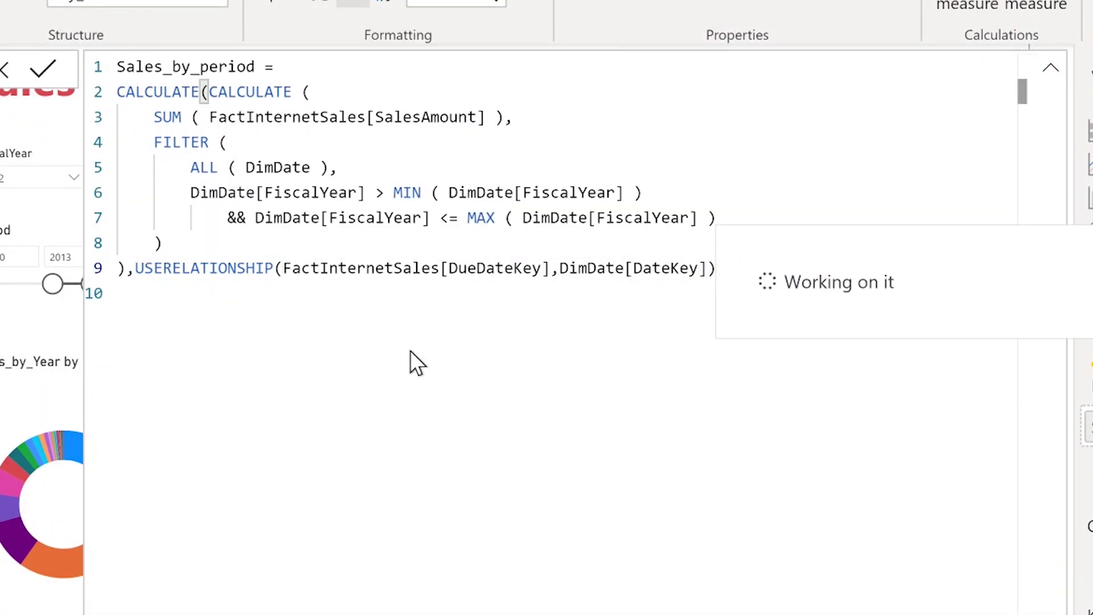
pyautogui.click(1036, 71)
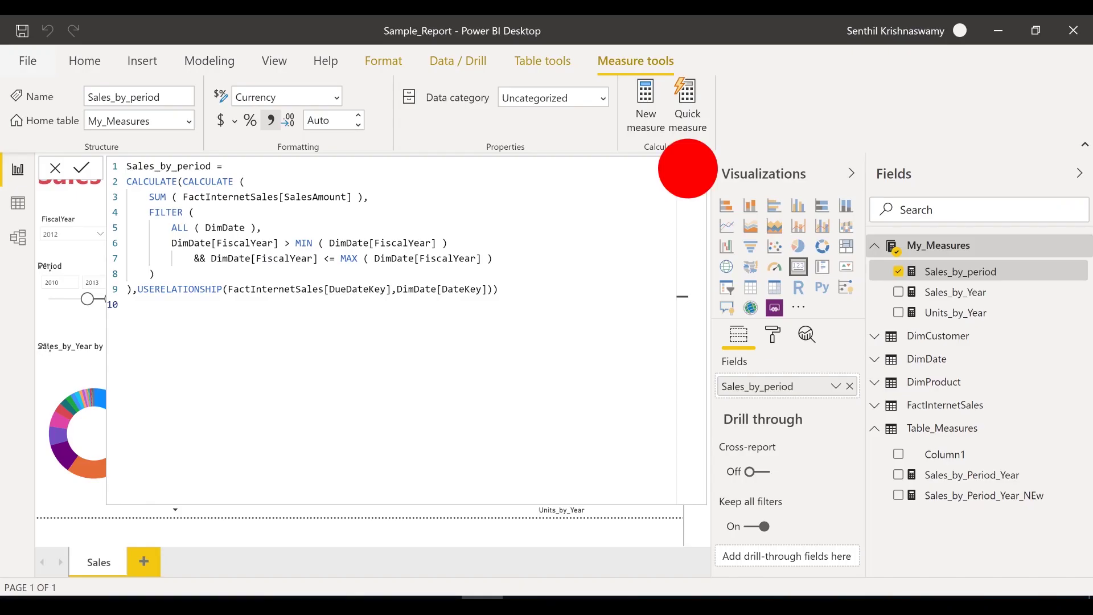
pyautogui.click(696, 166)
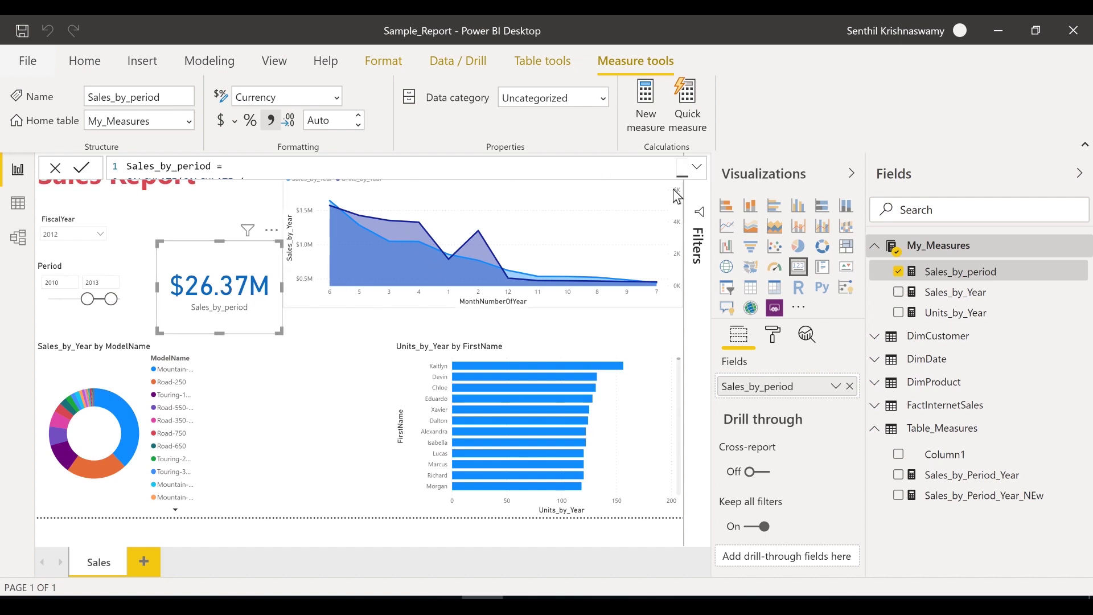
# Copy the inner CALCULATE expression, down to the end of its FILTER block, from the Sales_by_period formula.
pyautogui.click(696, 167)
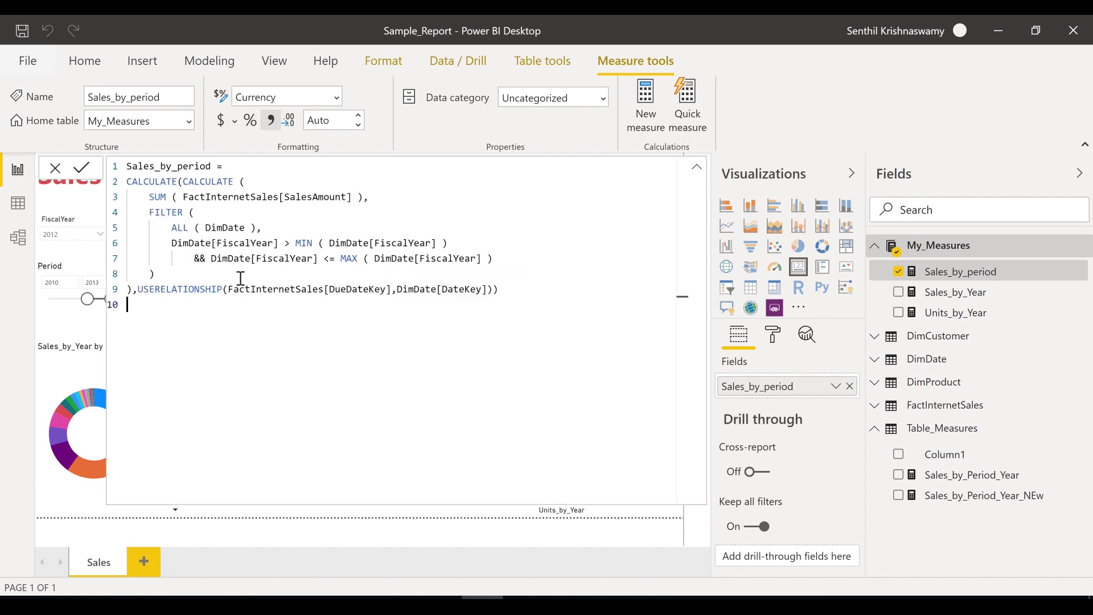
pyautogui.moveTo(165, 276); pyautogui.dragTo(184, 183)
pyautogui.hotkey('ctrl', 'c')
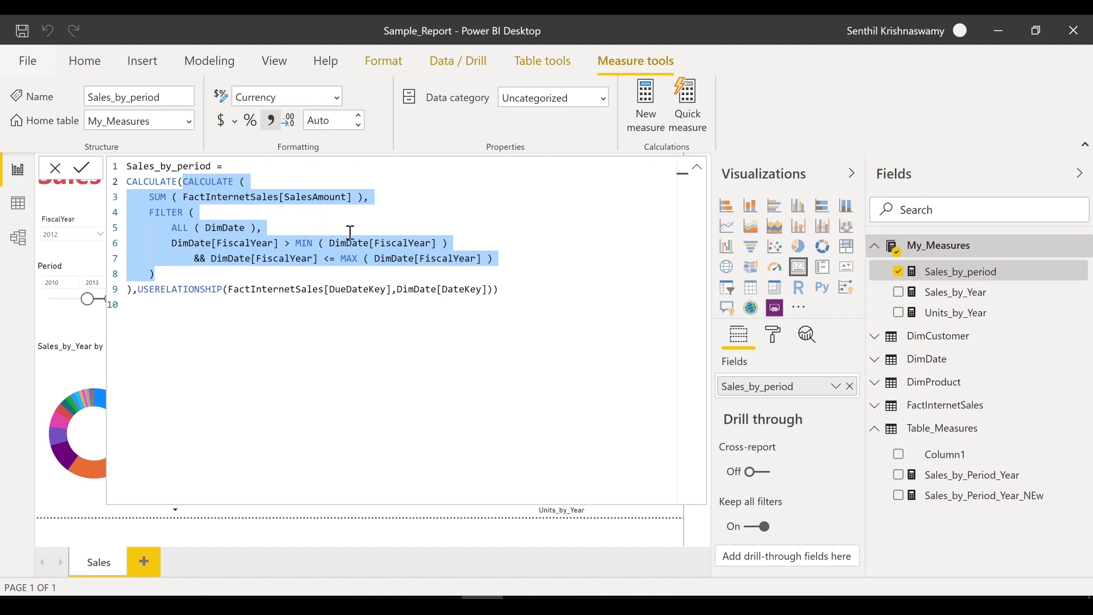
# Create a new measure in the My_Measures table and replace its default formula with the copied CALCULATE expression.
pyautogui.click(1076, 427)
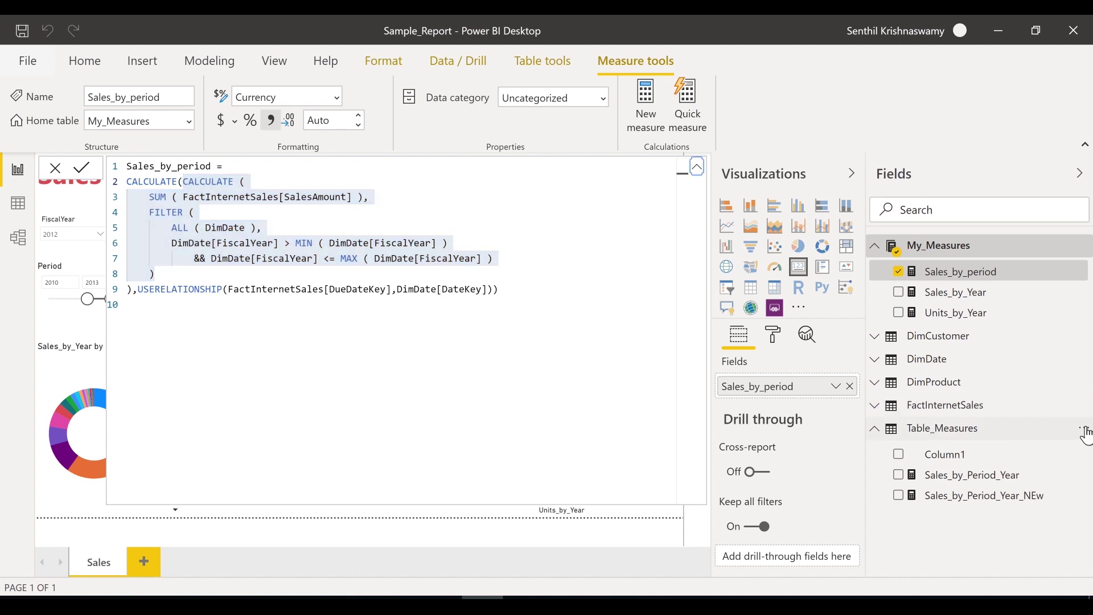
pyautogui.click(1083, 247)
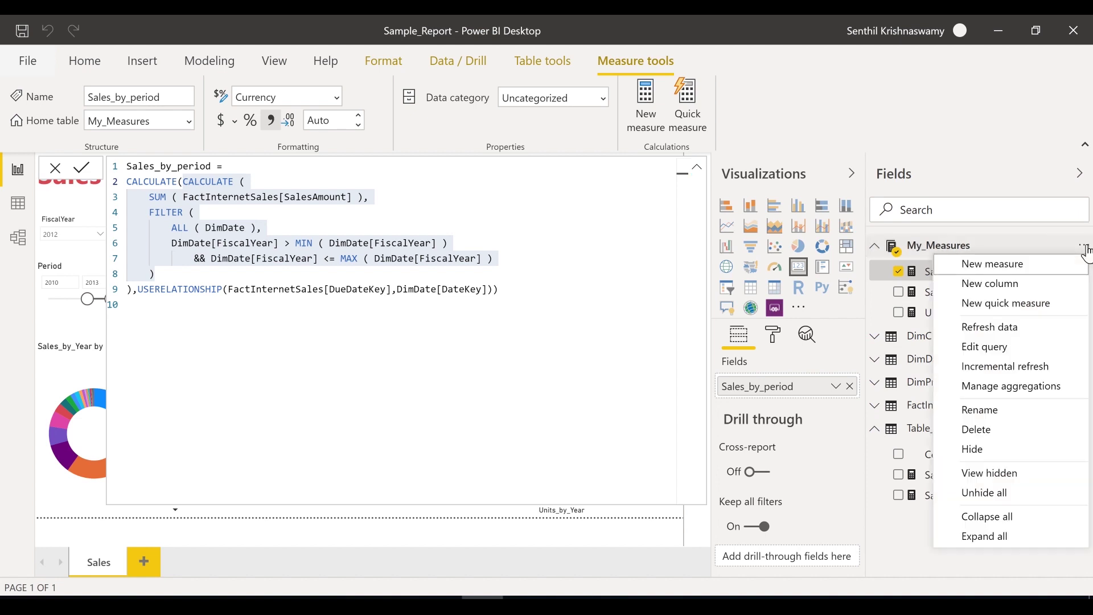
pyautogui.click(1047, 264)
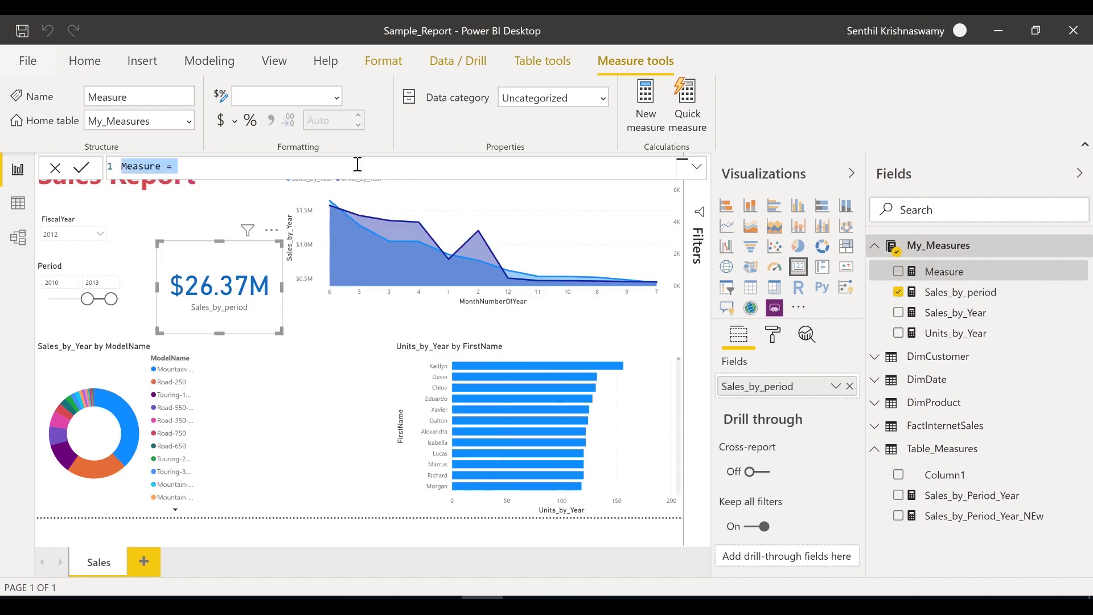
pyautogui.hotkey('ctrl', 'v')
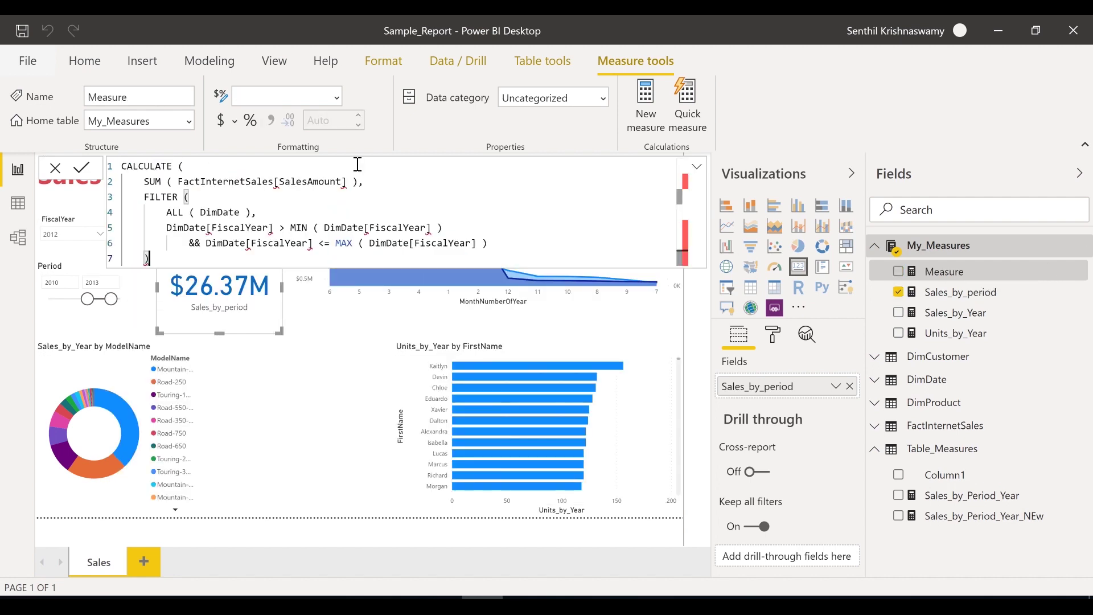
# Name the new measure by adding "Sales_by_Order_dt_Year =" before the CALCULATE expression.
pyautogui.click(124, 166)
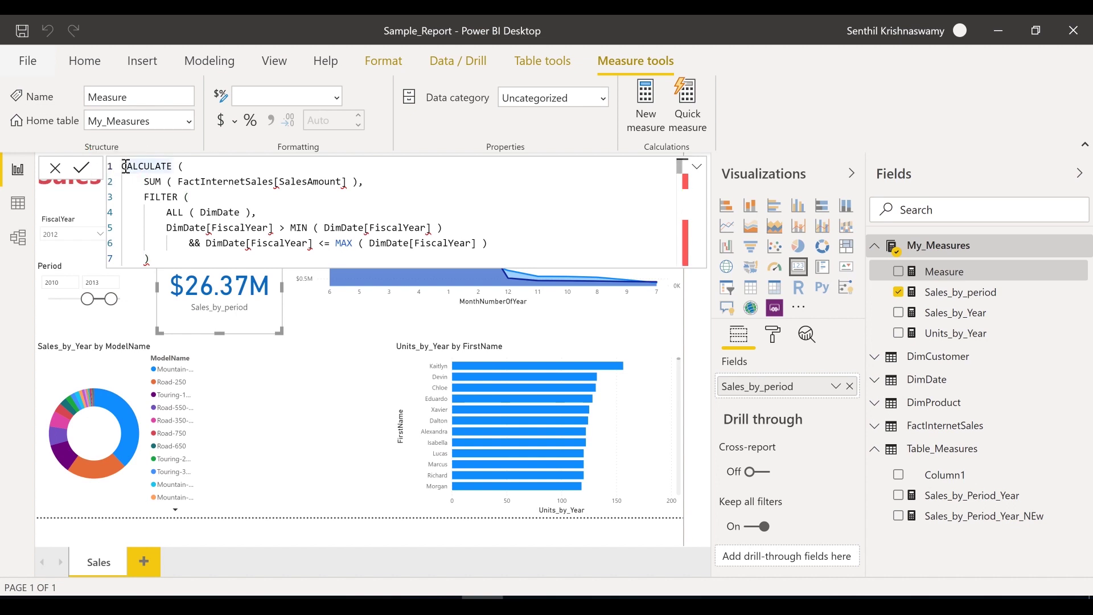
pyautogui.write('Sales_')
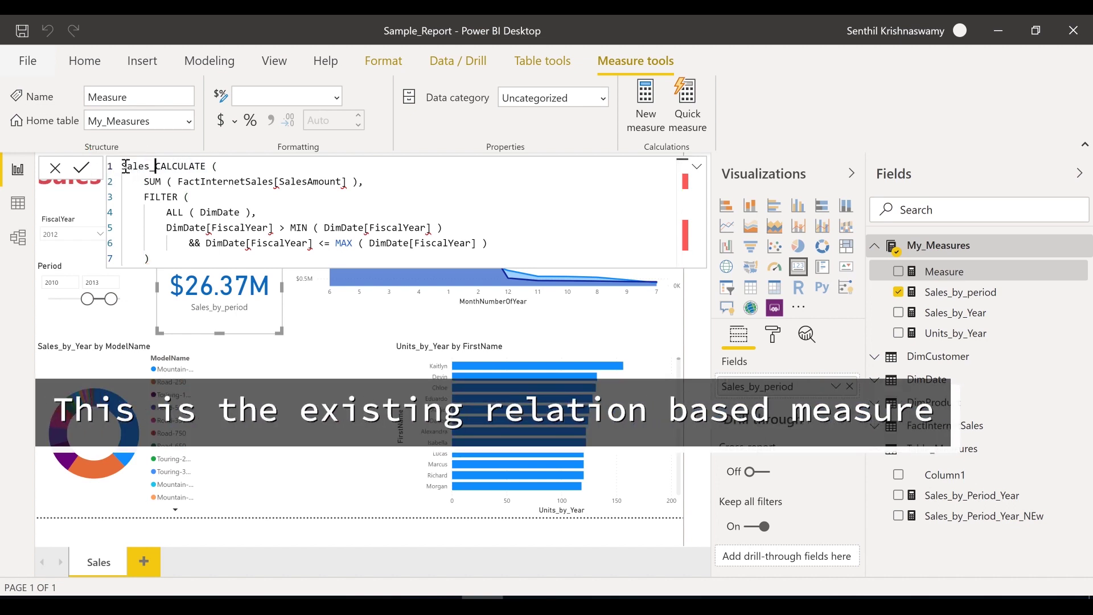
pyautogui.write('by_C')
pyautogui.write('rder')
pyautogui.write('_')
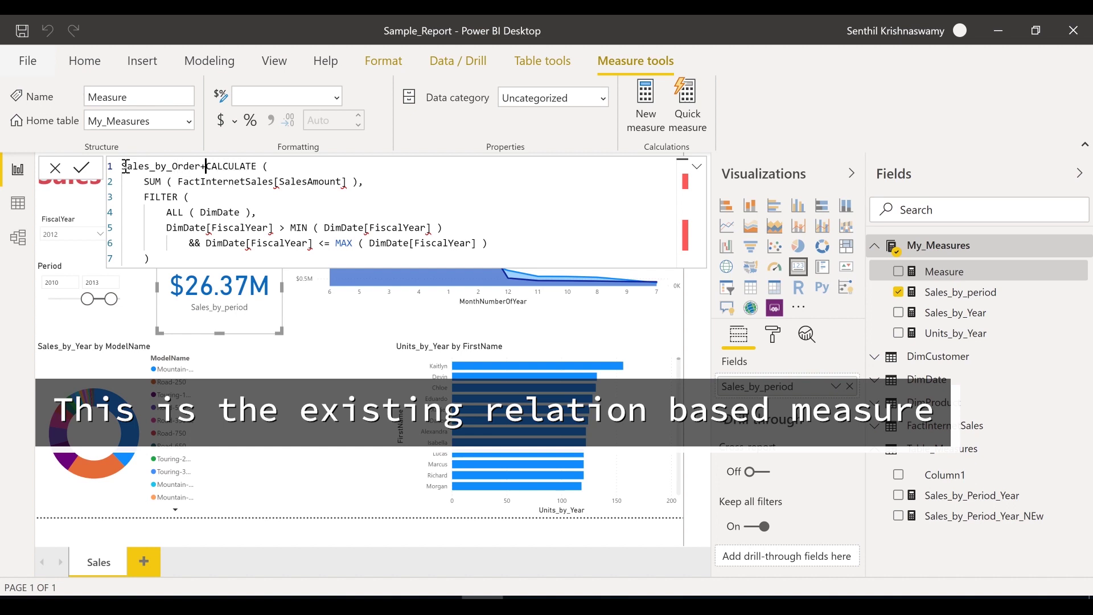
pyautogui.write('dt_Year ')
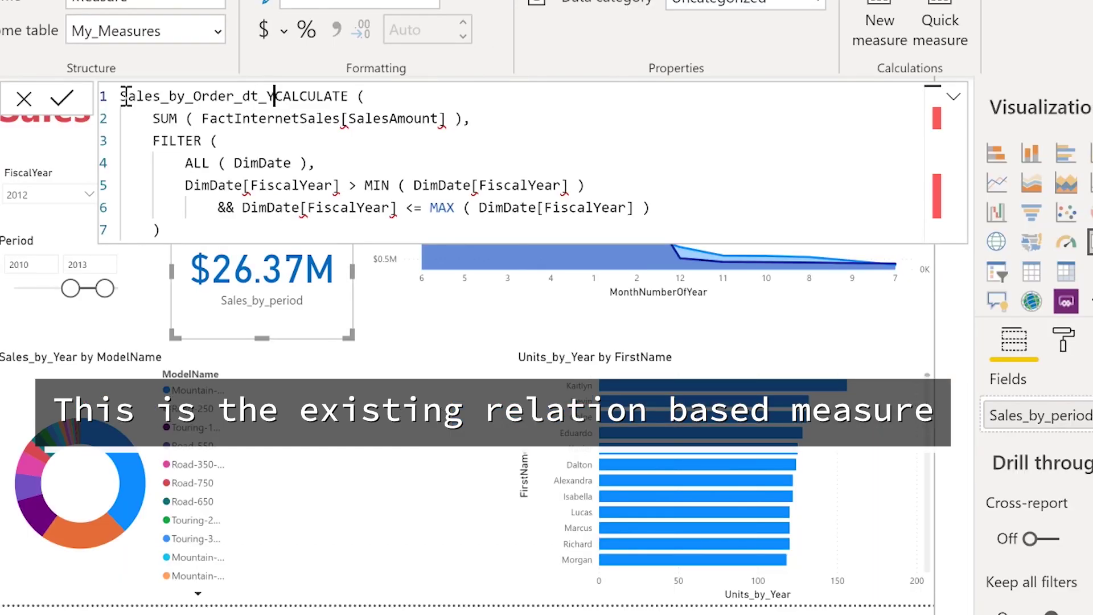
pyautogui.write('=')
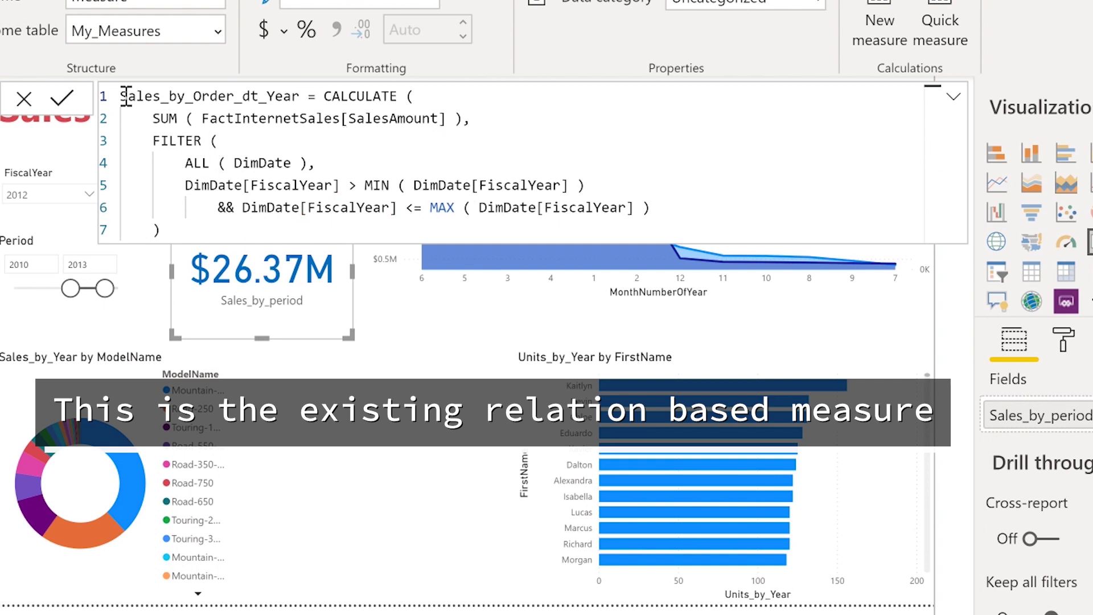
# Add the missing closing parenthesis at the end of the Sales_by_Order_dt_Year formula and commit the measure.
pyautogui.click(409, 96)
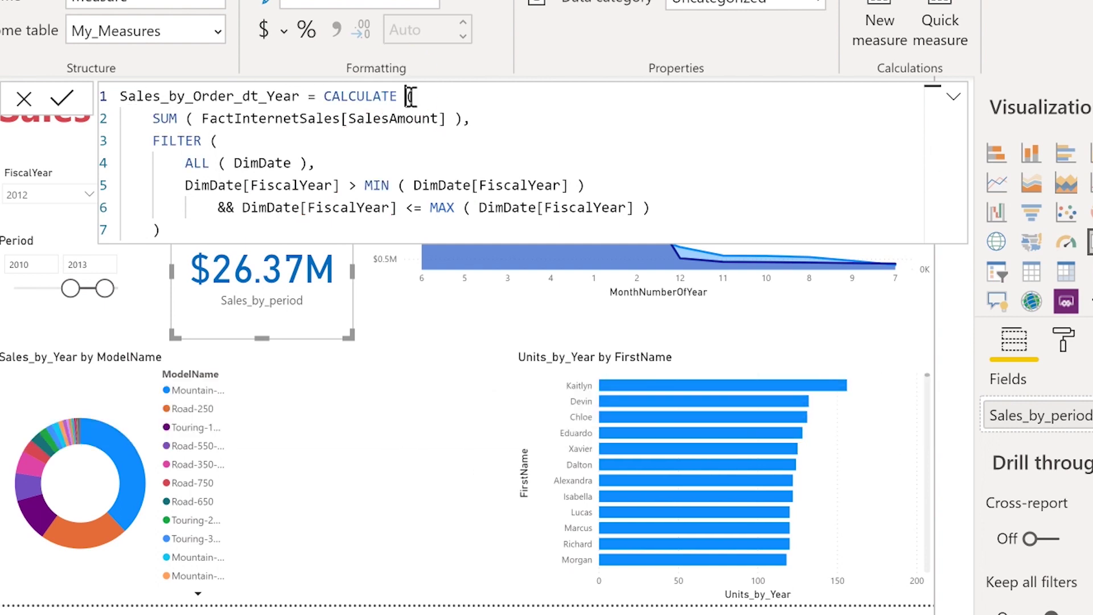
pyautogui.click(160, 231)
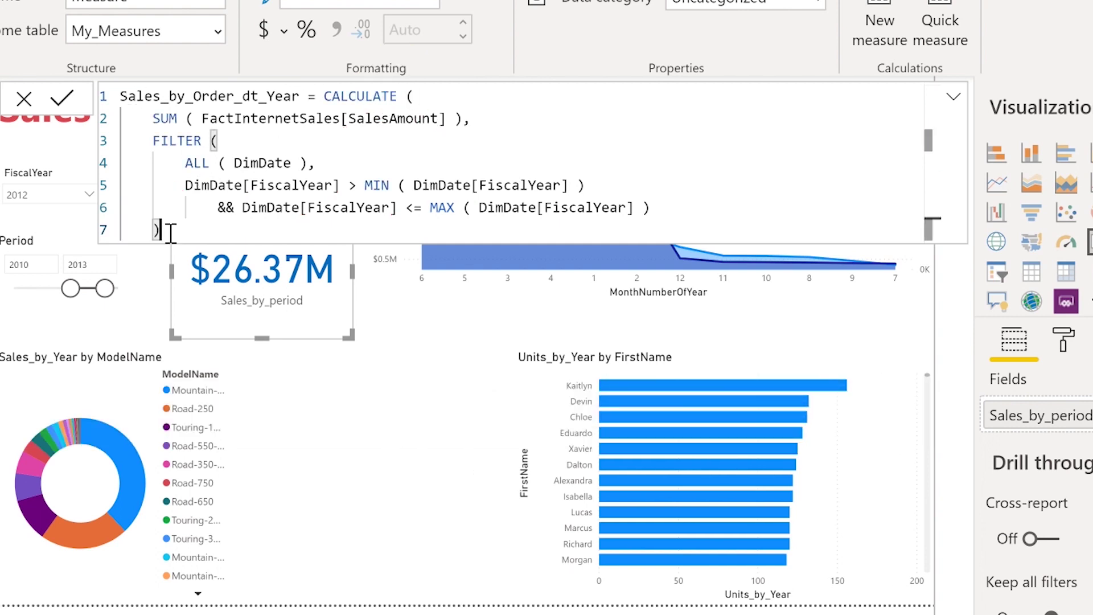
pyautogui.write(')')
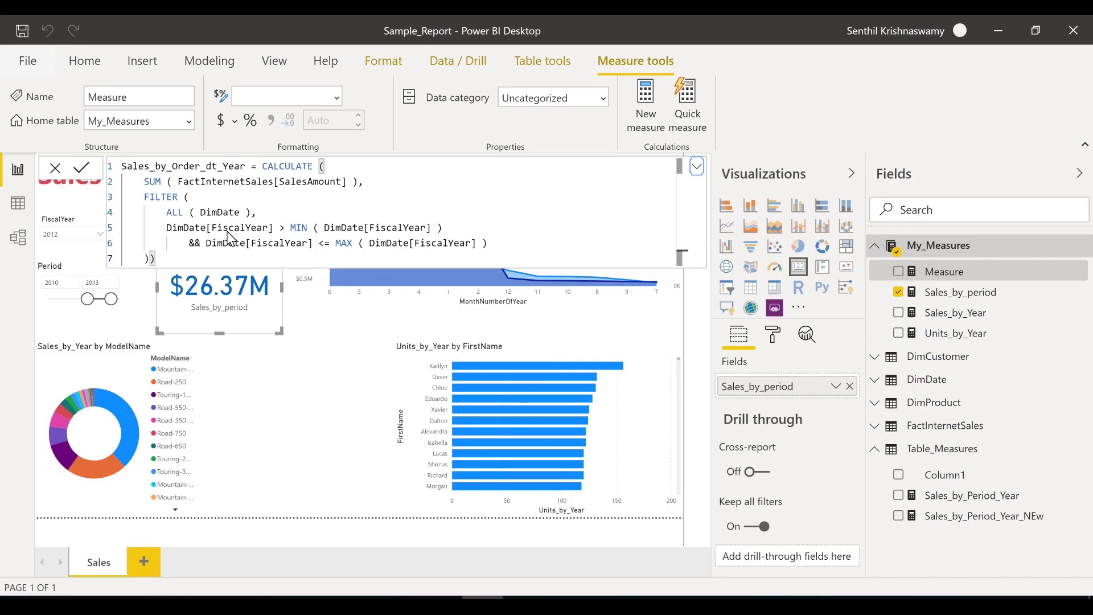
pyautogui.press('Return')
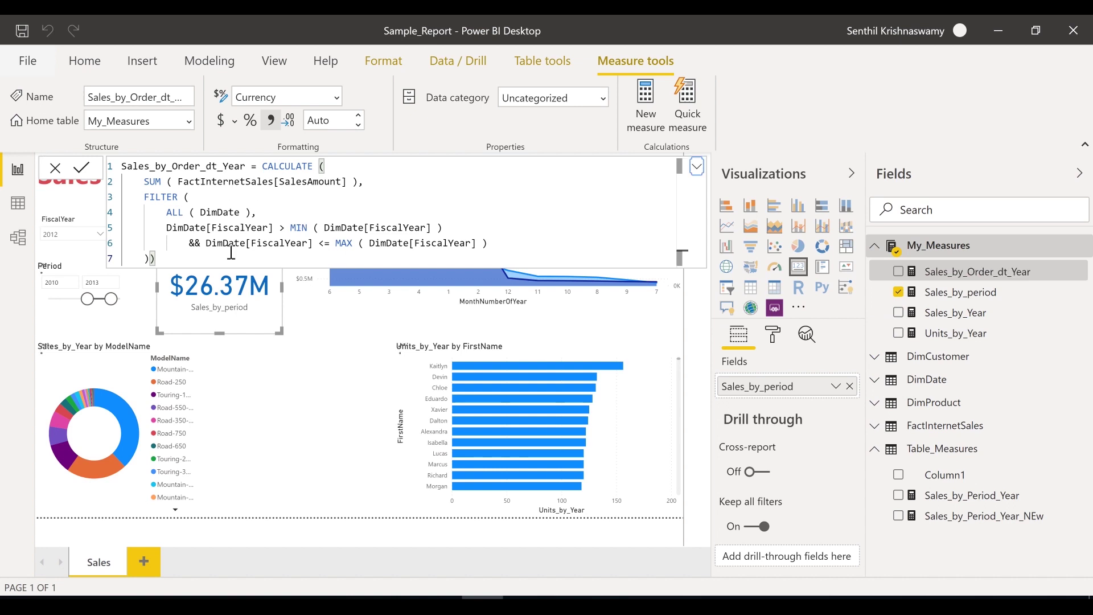
# Copy the whole Sales_by_Order_dt_Year formula, switch to DAX Formatter in the browser, and format it there in place of the old code.
pyautogui.click(273, 193)
pyautogui.hotkey('ctrl', 'a')
pyautogui.hotkey('ctrl', 'c')
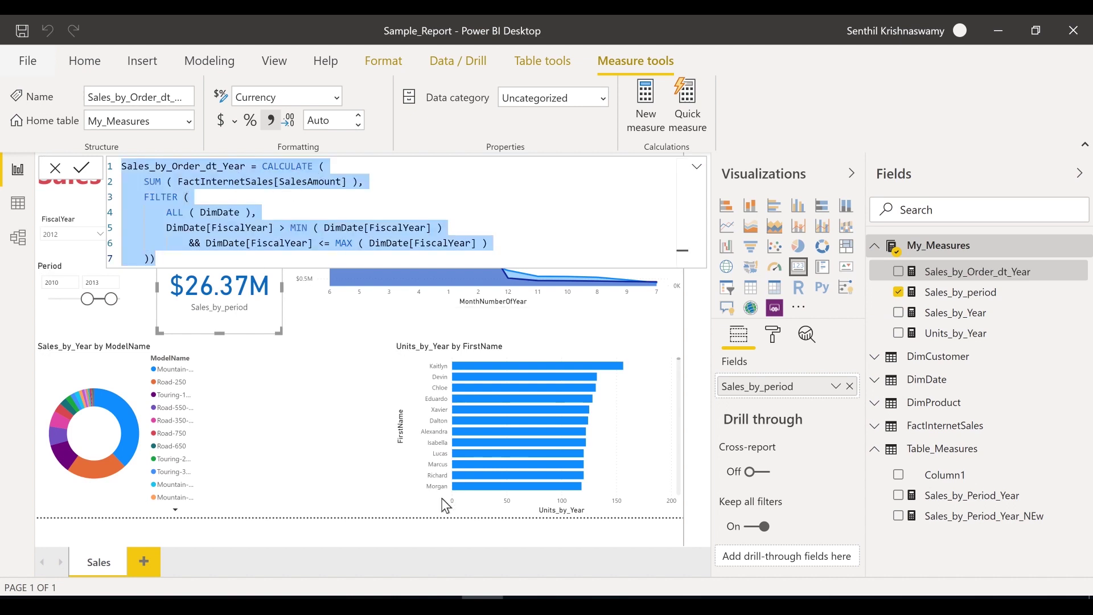
pyautogui.hotkey('alt', 'Tab')
pyautogui.click(228, 58)
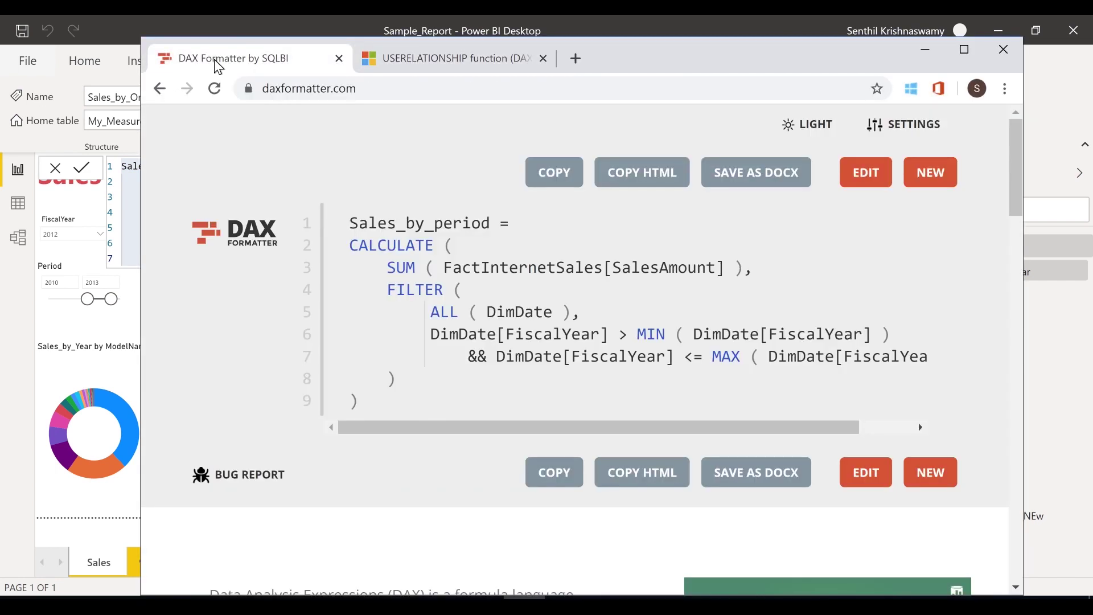
pyautogui.click(865, 472)
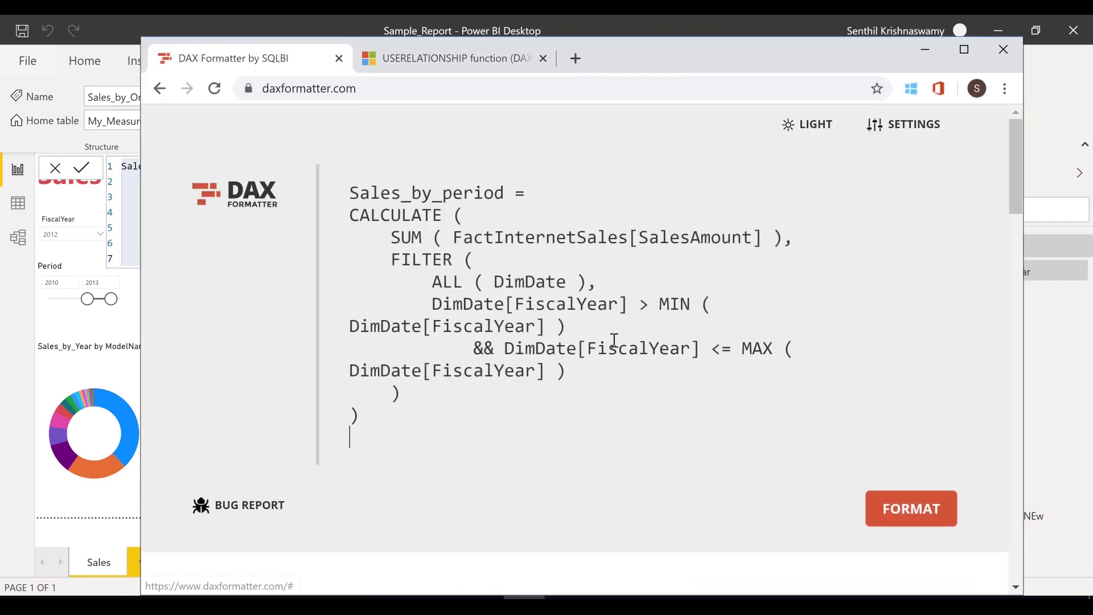
pyautogui.hotkey('ctrl', 'a')
pyautogui.hotkey('ctrl', 'v')
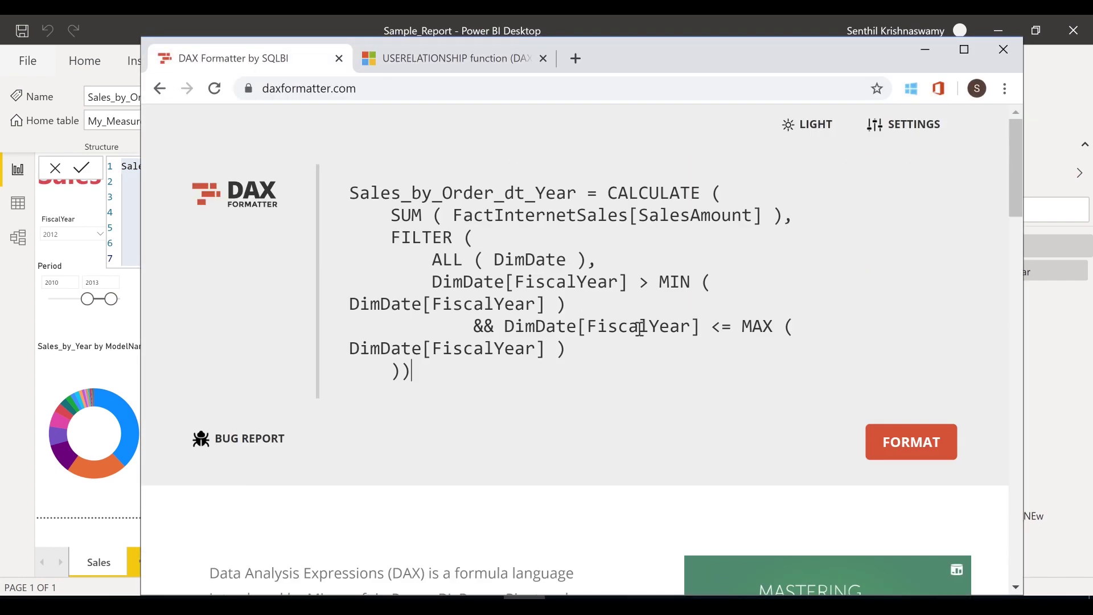
pyautogui.click(885, 442)
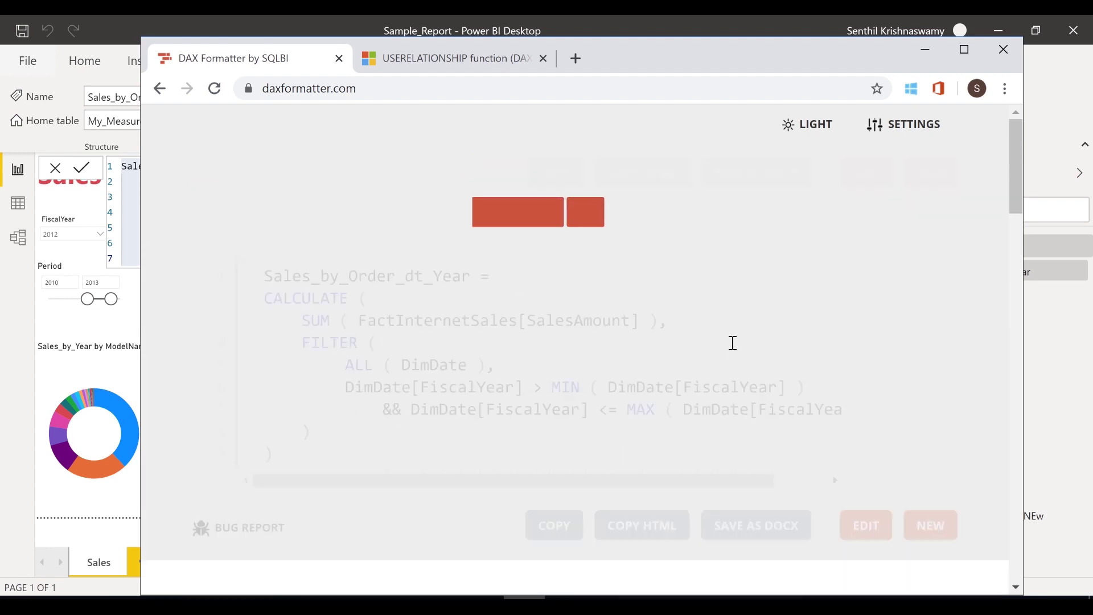
# Copy the formatted code, replace the Sales_by_Order_dt_Year formula with it in Power BI Desktop, and commit the measure.
pyautogui.click(555, 475)
pyautogui.click(925, 49)
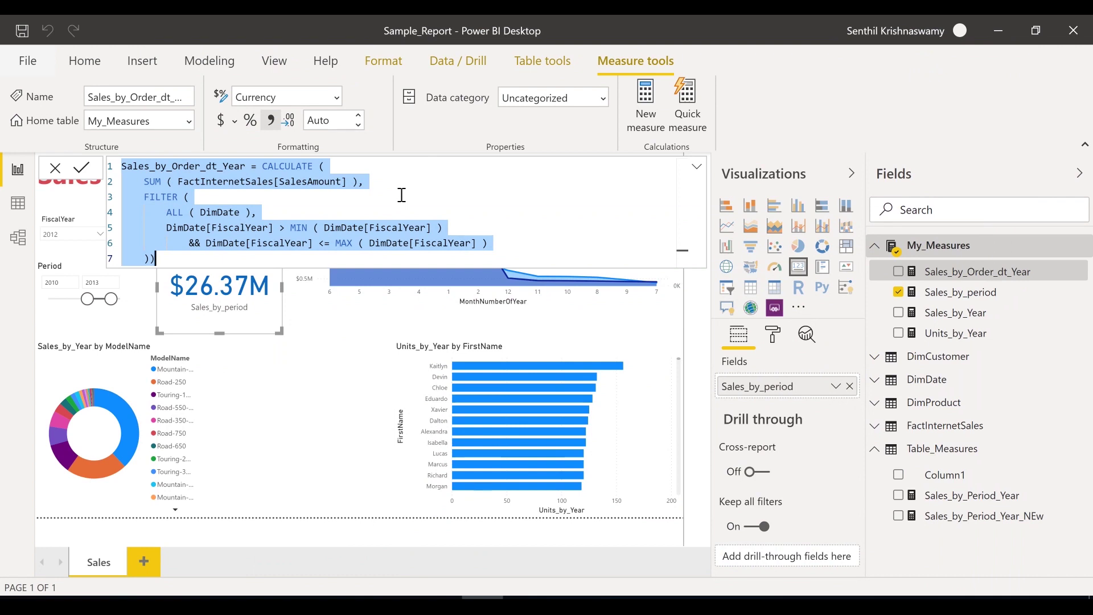
pyautogui.hotkey('ctrl', 'v')
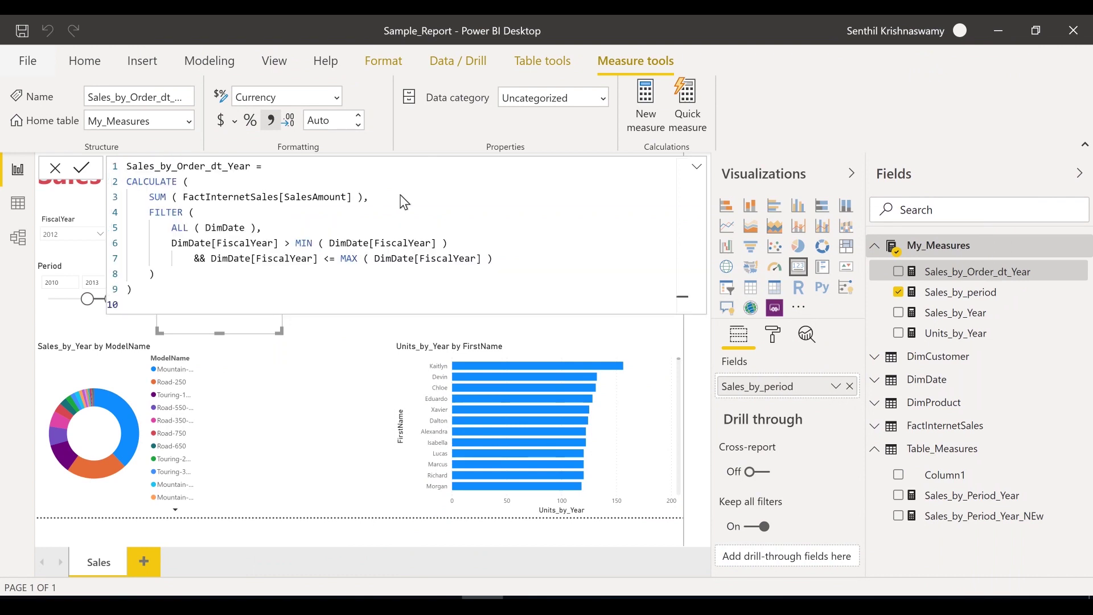
pyautogui.press('Return')
pyautogui.click(696, 167)
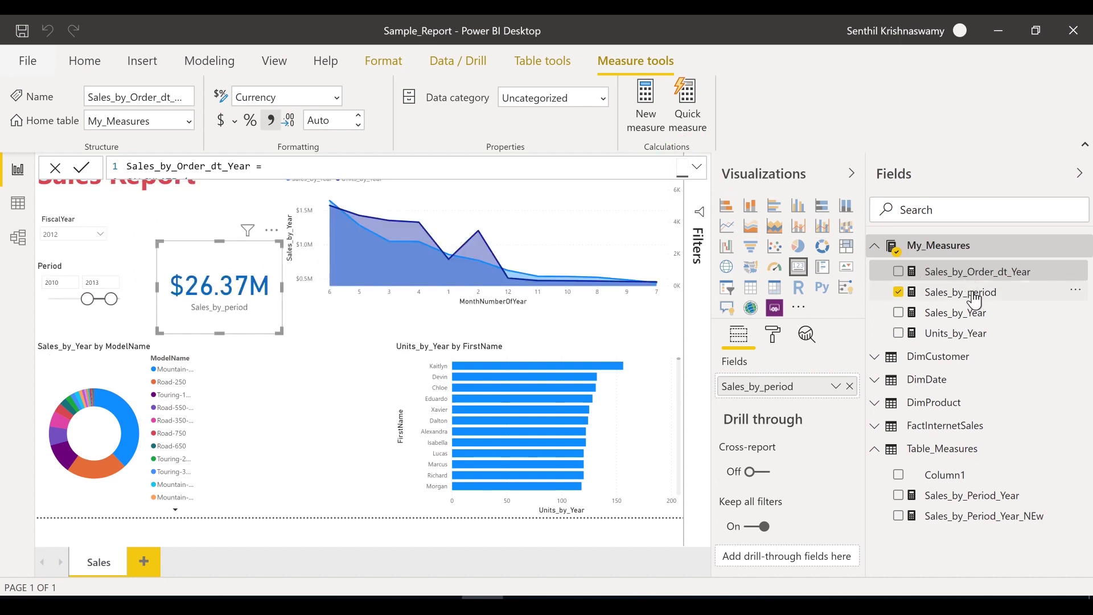
# Add a card showing Sales_by_Order_dt_Year between the donut and bar charts, and widen it so its value fits.
pyautogui.moveTo(1019, 279); pyautogui.dragTo(349, 397)
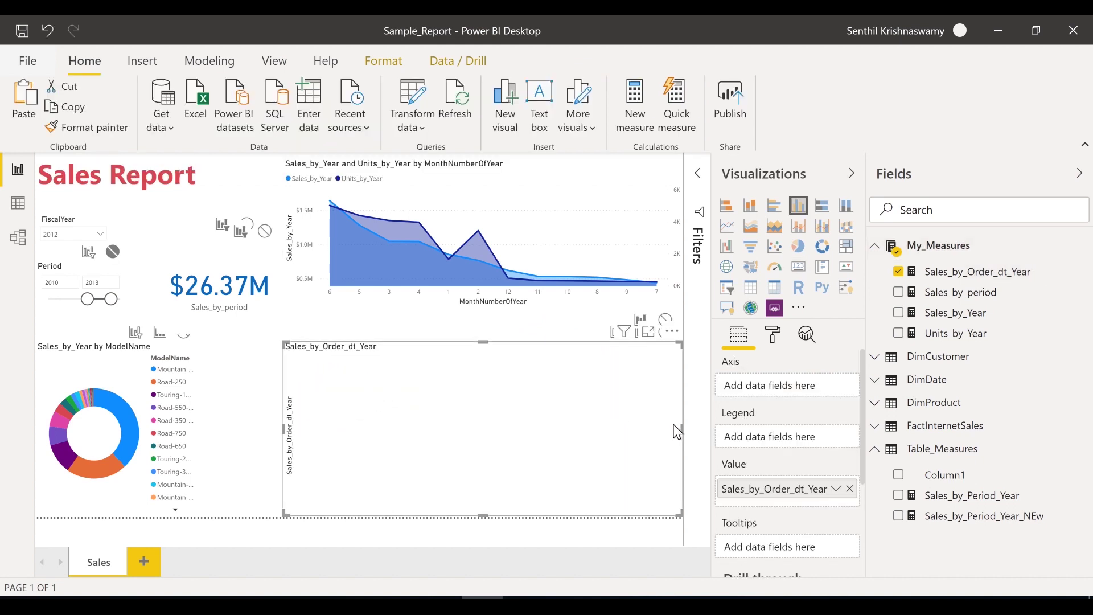
pyautogui.hotkey('ctrl', 'z')
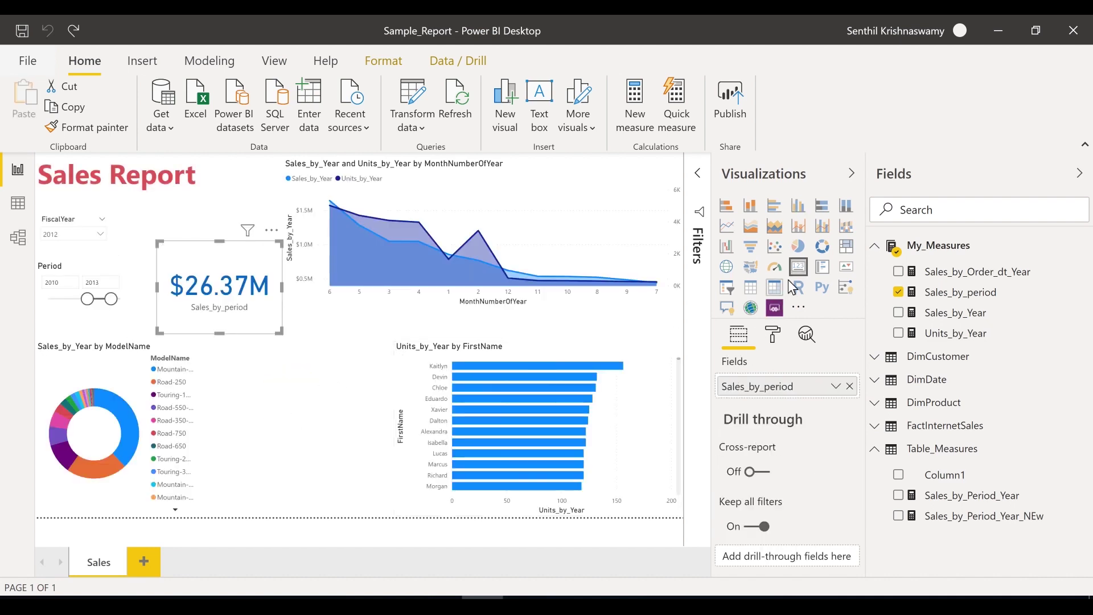
pyautogui.click(296, 443)
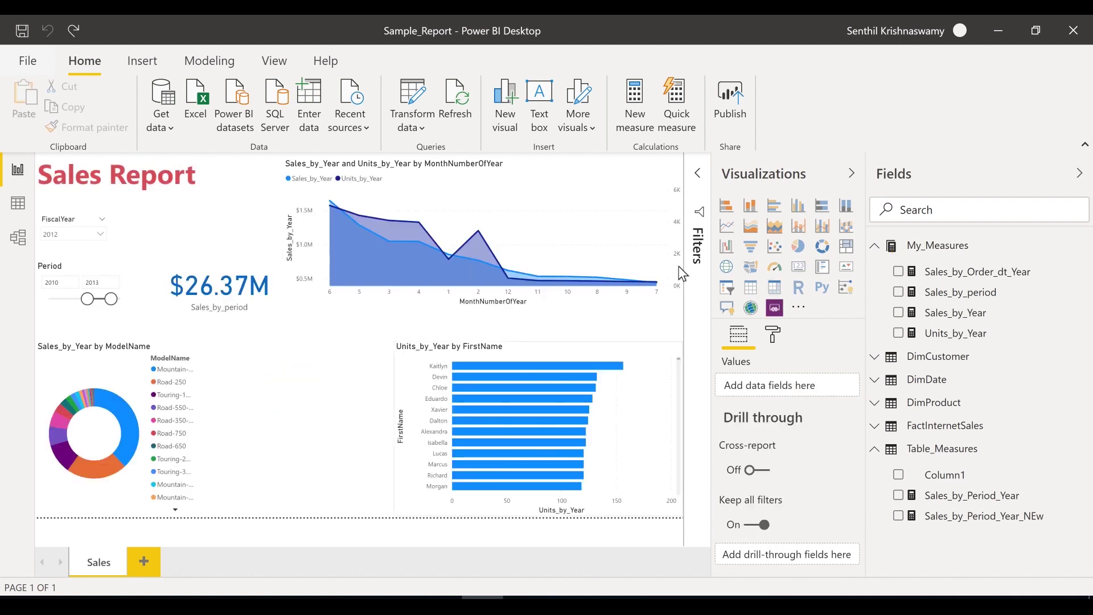
pyautogui.click(799, 276)
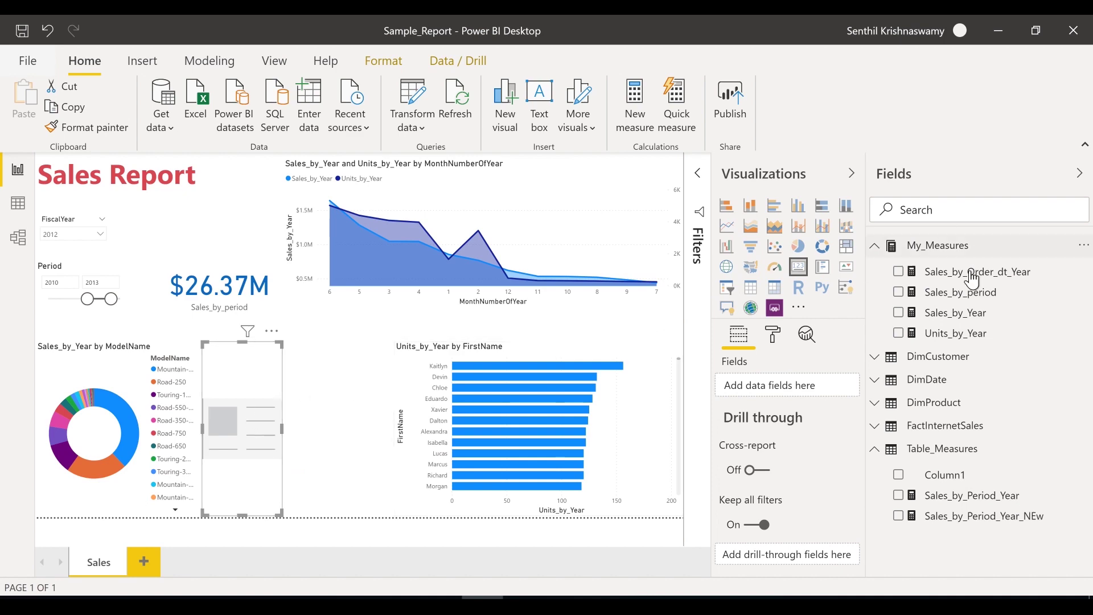
pyautogui.moveTo(962, 271); pyautogui.dragTo(807, 384)
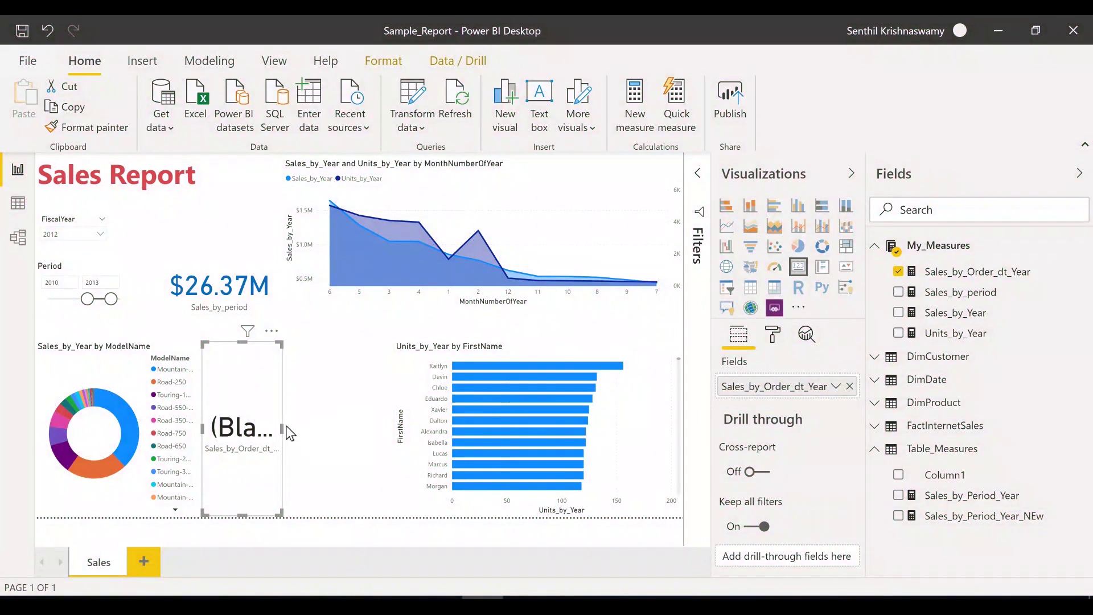
pyautogui.moveTo(282, 425); pyautogui.dragTo(344, 421)
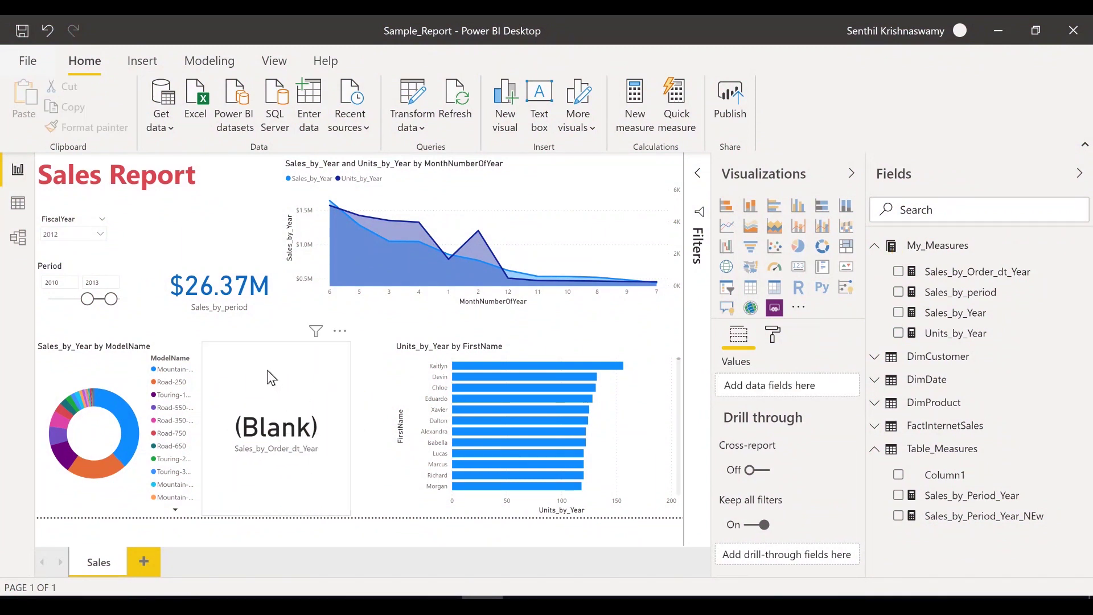
# Set the Period slicer to filter the Sales_by_Order_dt_Year card and the FiscalYear slicer to have no interaction with it.
pyautogui.click(73, 278)
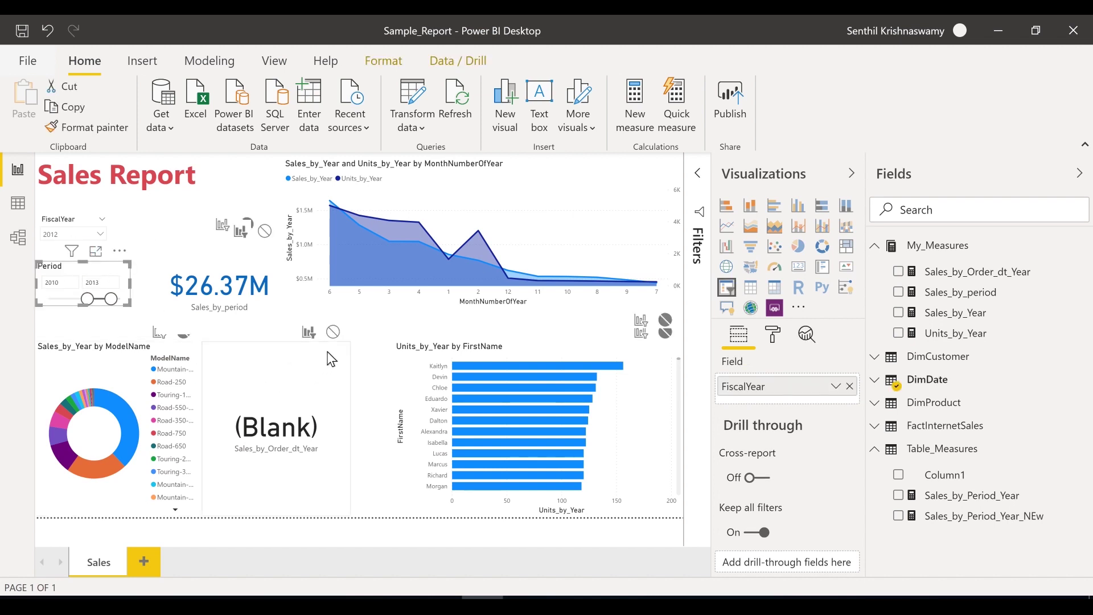
pyautogui.click(308, 332)
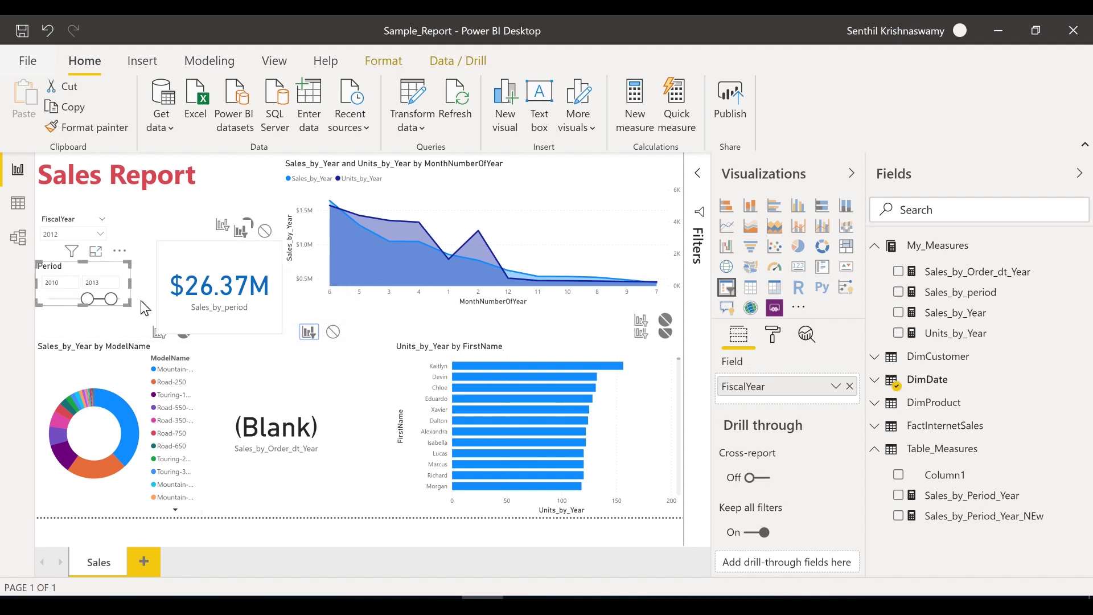
pyautogui.click(103, 293)
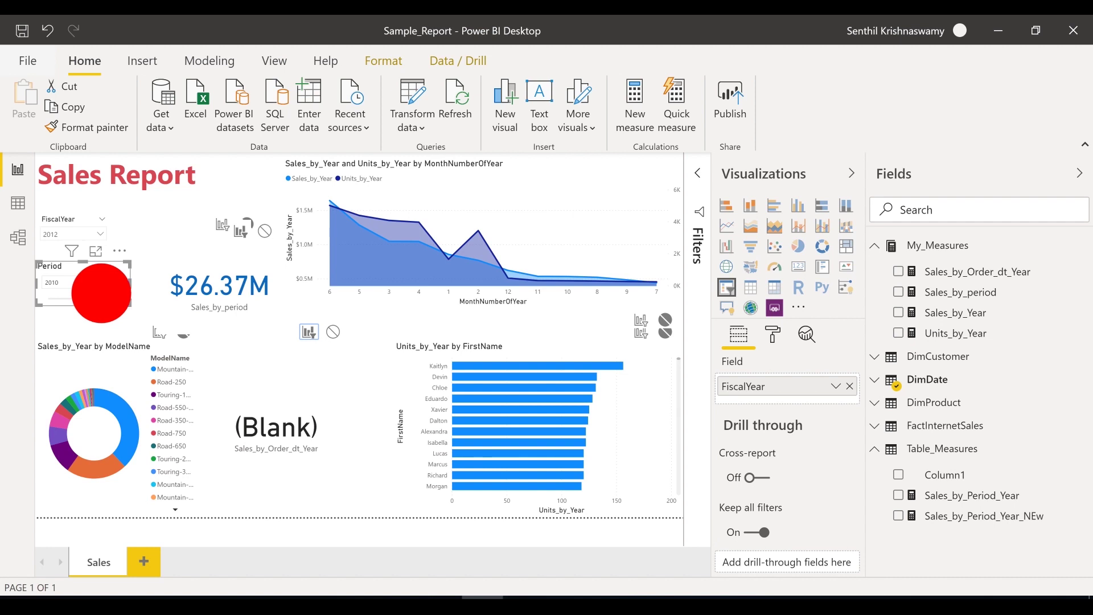
pyautogui.click(76, 217)
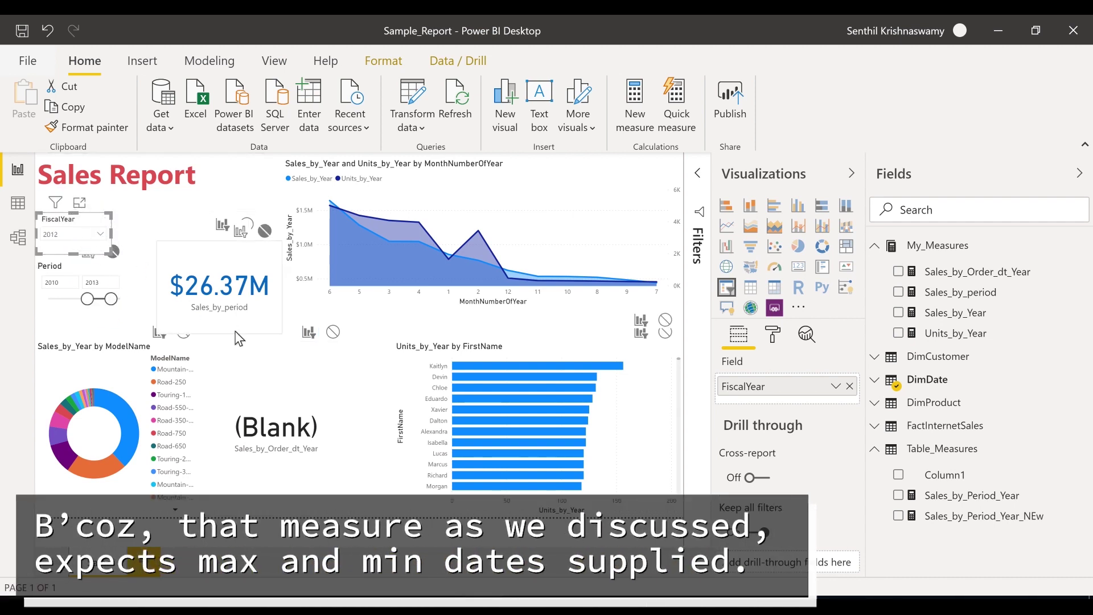
pyautogui.click(333, 332)
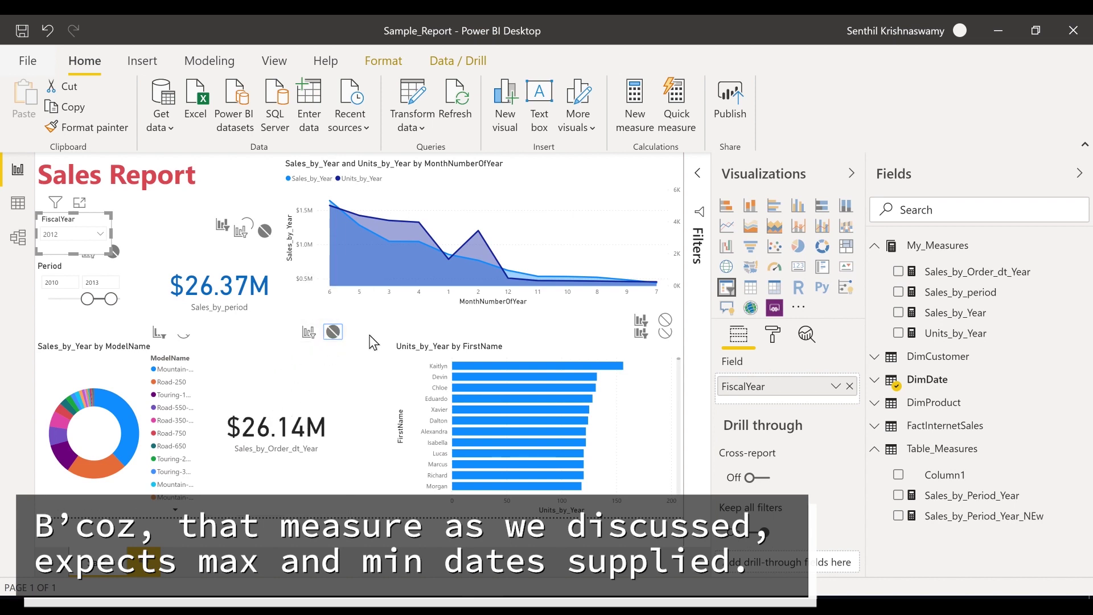
pyautogui.click(352, 353)
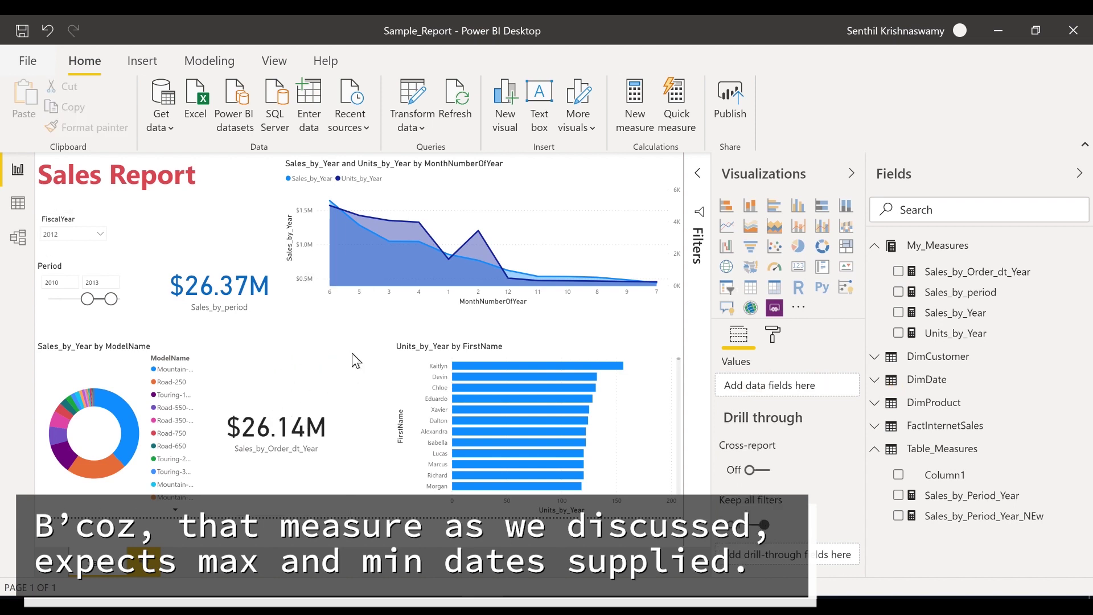
# Compare the Sales_by_Order_dt_Year card with the Sales_by_period card.
pyautogui.click(281, 377)
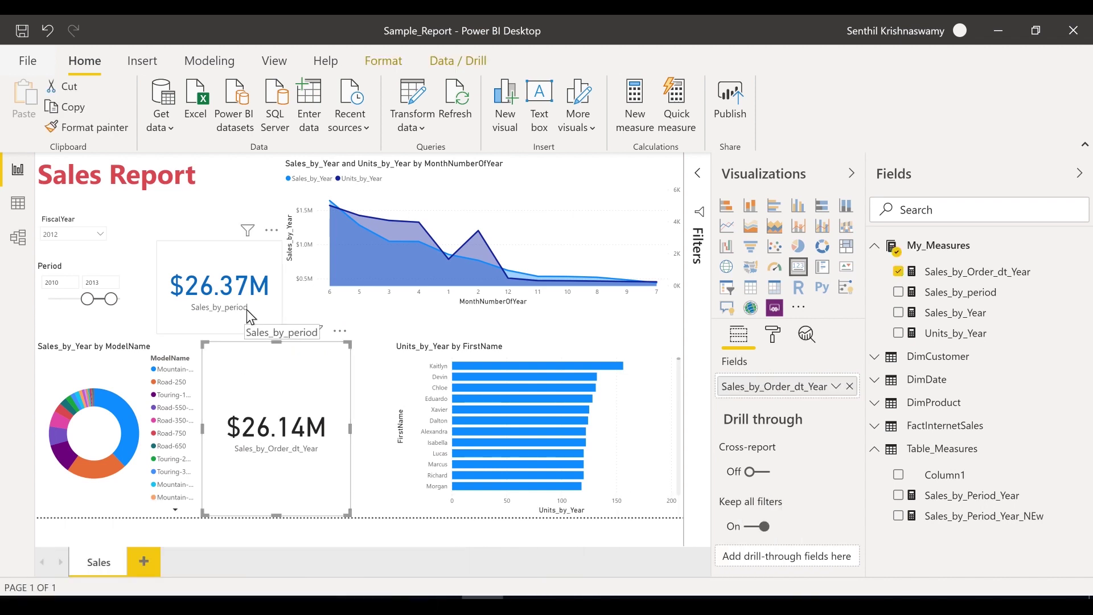
pyautogui.click(276, 316)
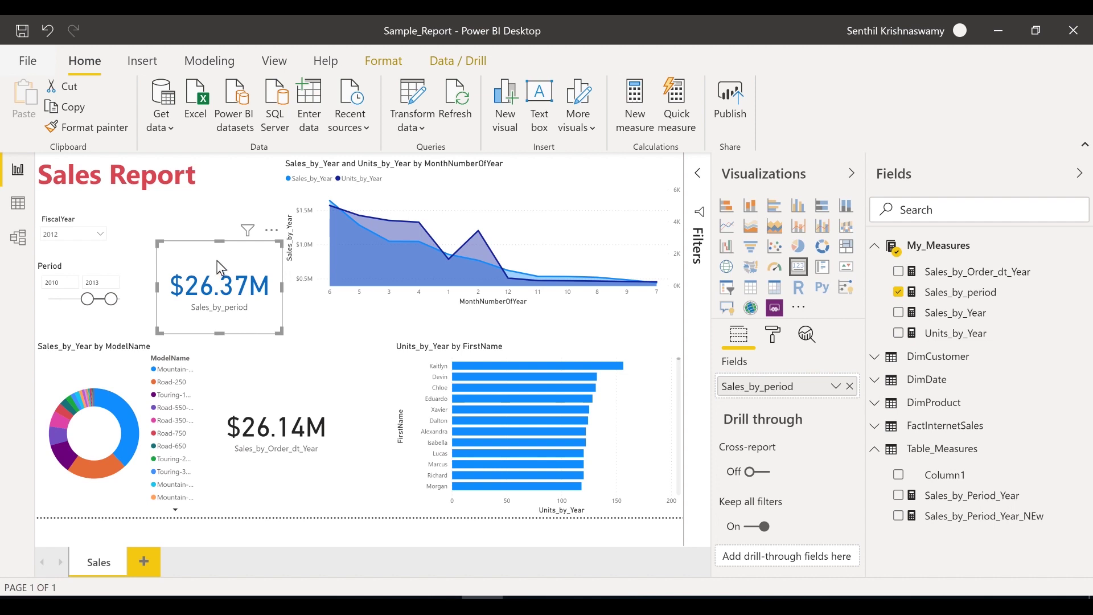
# Examine the relationships between FactInternetSales and DimDate in the data model, and return to the Sales report page.
pyautogui.click(18, 238)
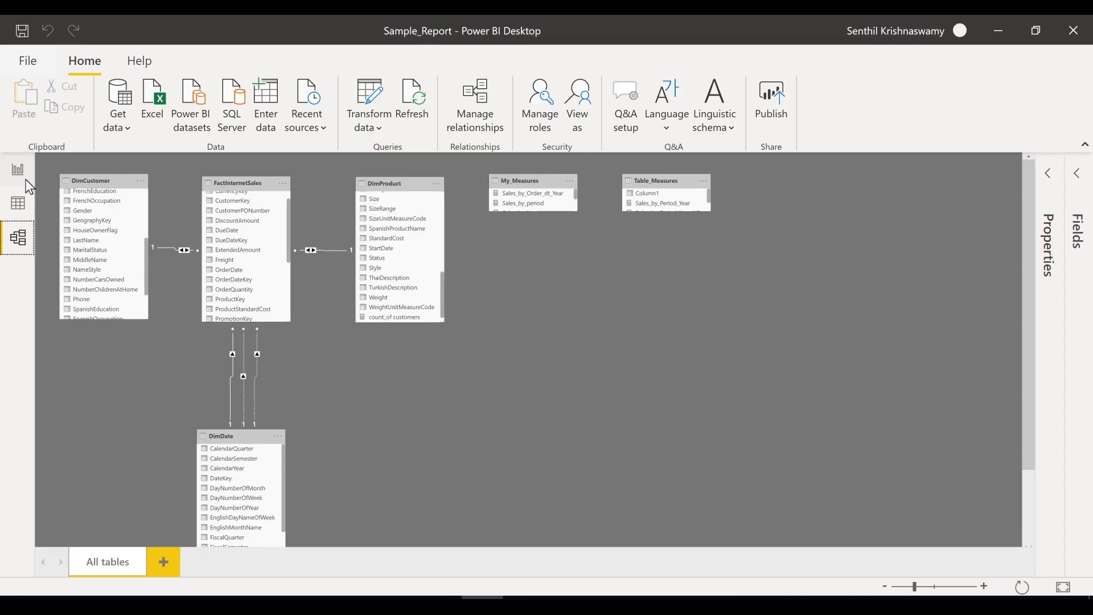
pyautogui.click(6, 40)
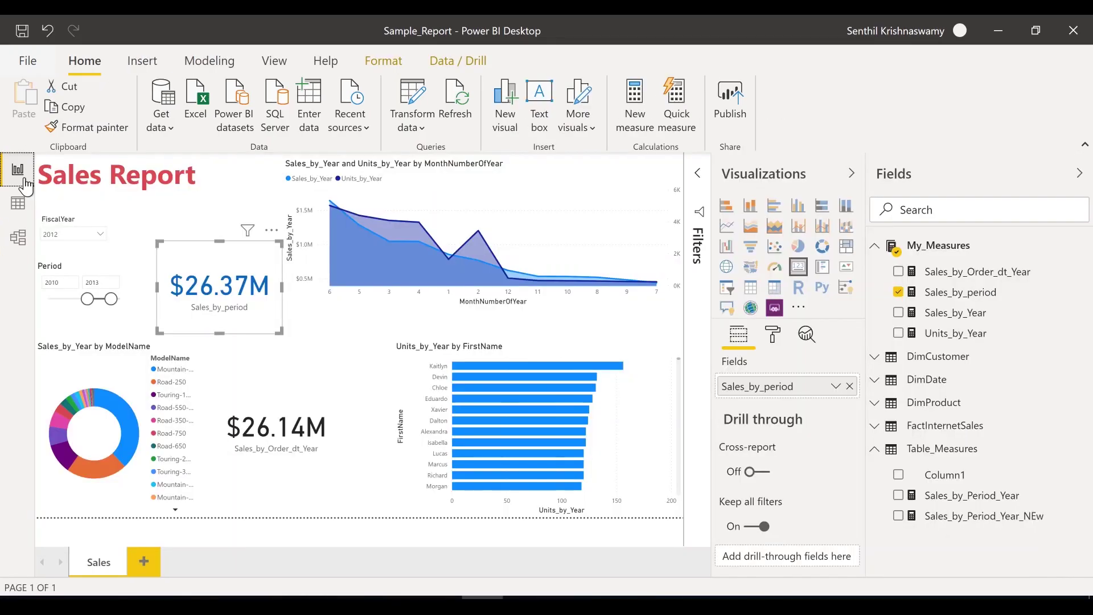
pyautogui.click(195, 263)
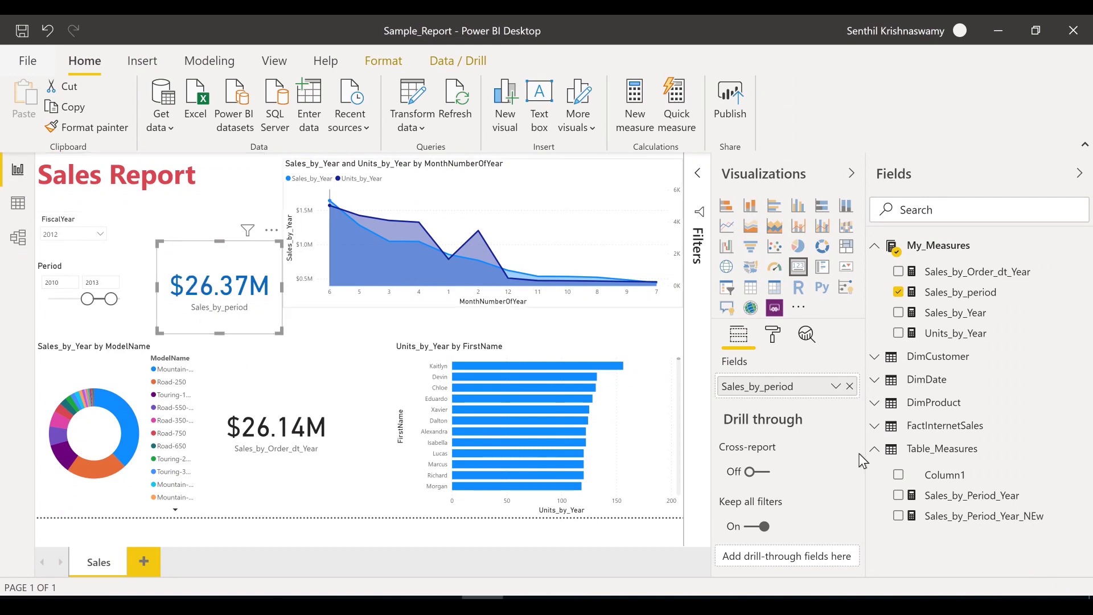
# Replace DueDateKey with ShipDateKey in the USERELATIONSHIP call of the Sales_by_period measure, commit it, and collapse the formula.
pyautogui.click(994, 294)
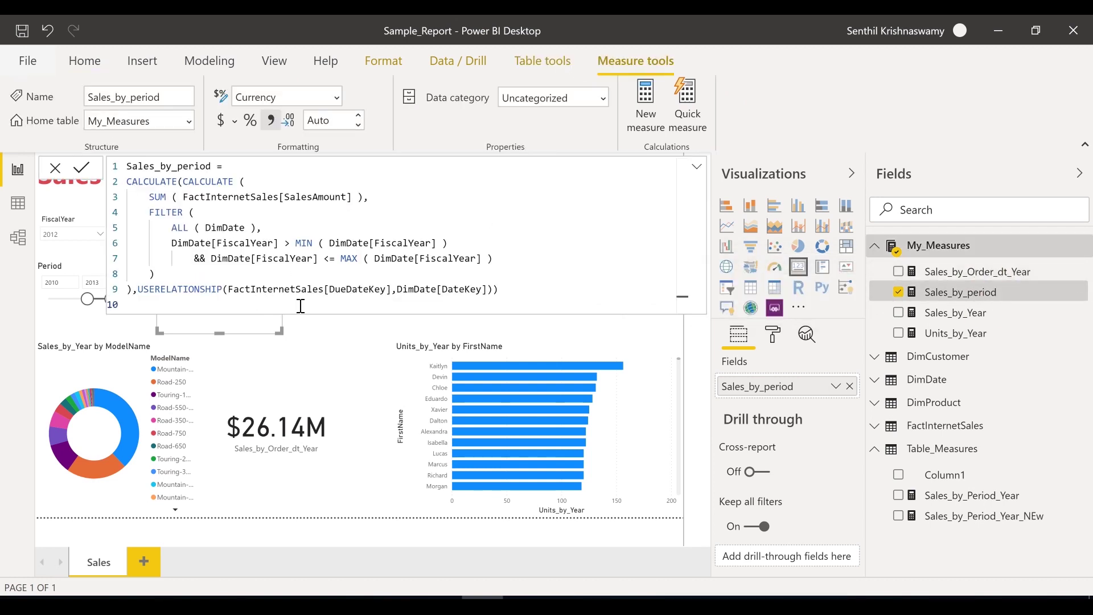
pyautogui.doubleClick(344, 290)
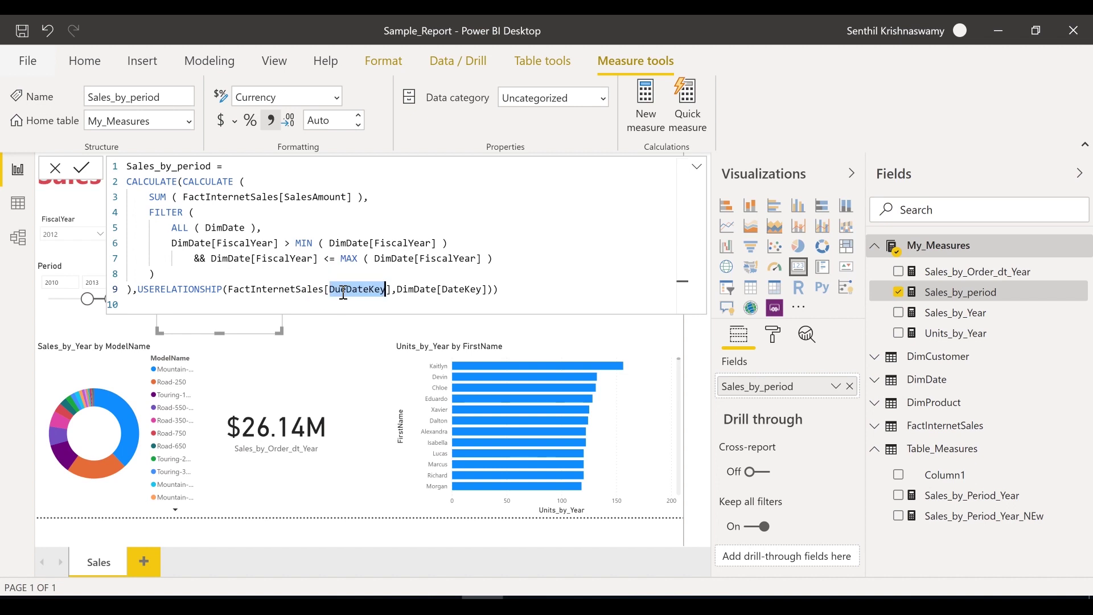
pyautogui.write('sh')
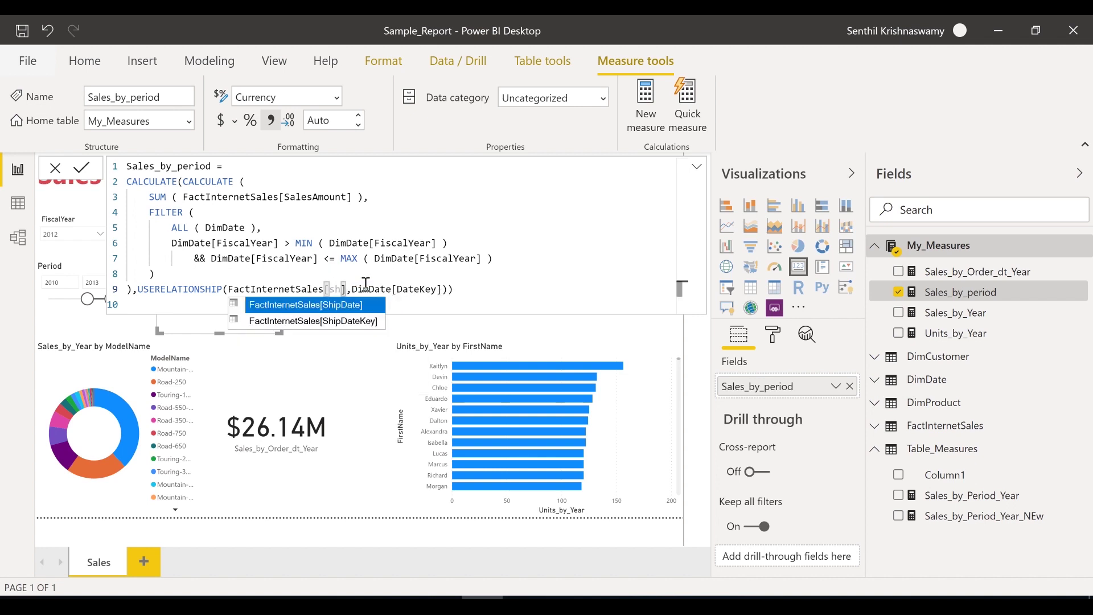
pyautogui.click(345, 321)
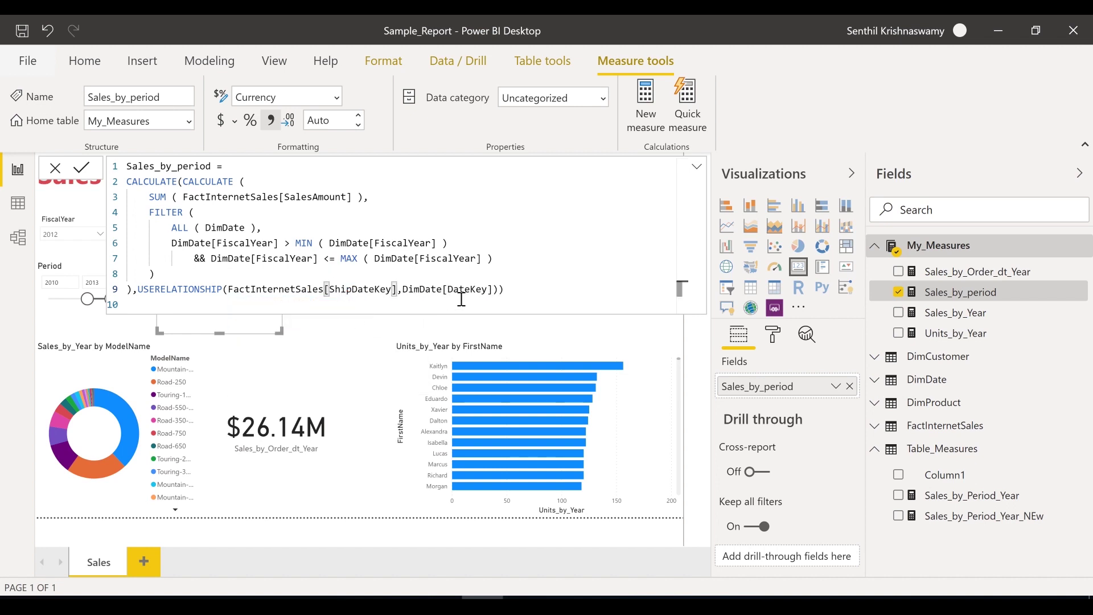
pyautogui.click(547, 294)
pyautogui.press('Return')
pyautogui.click(698, 170)
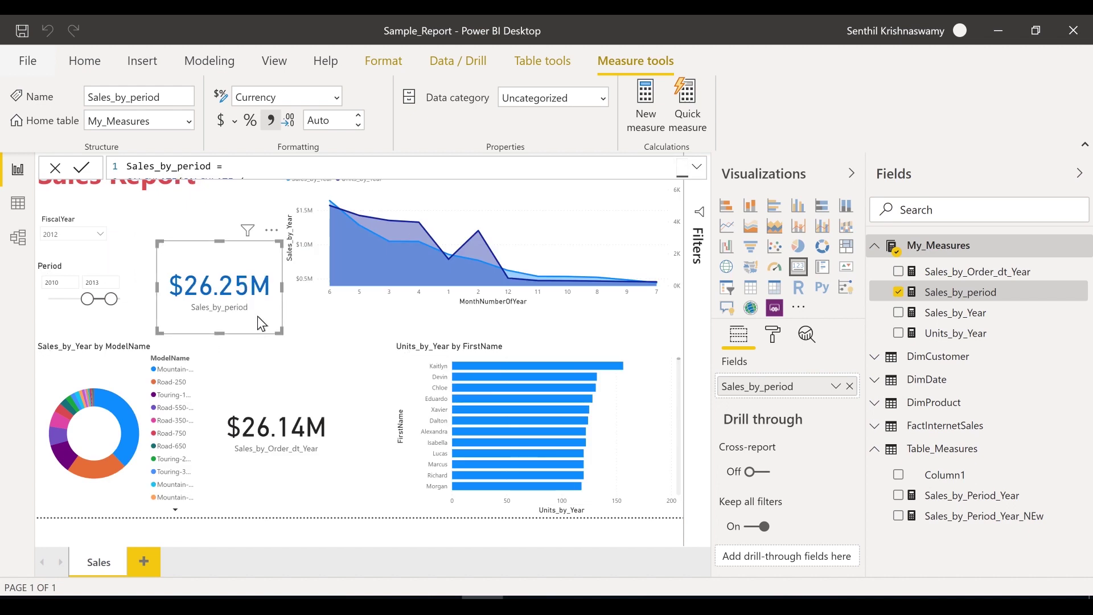
# Compare the two sales cards on the report with the active and inactive FactInternetSales–DimDate relationships in the data model.
pyautogui.click(17, 237)
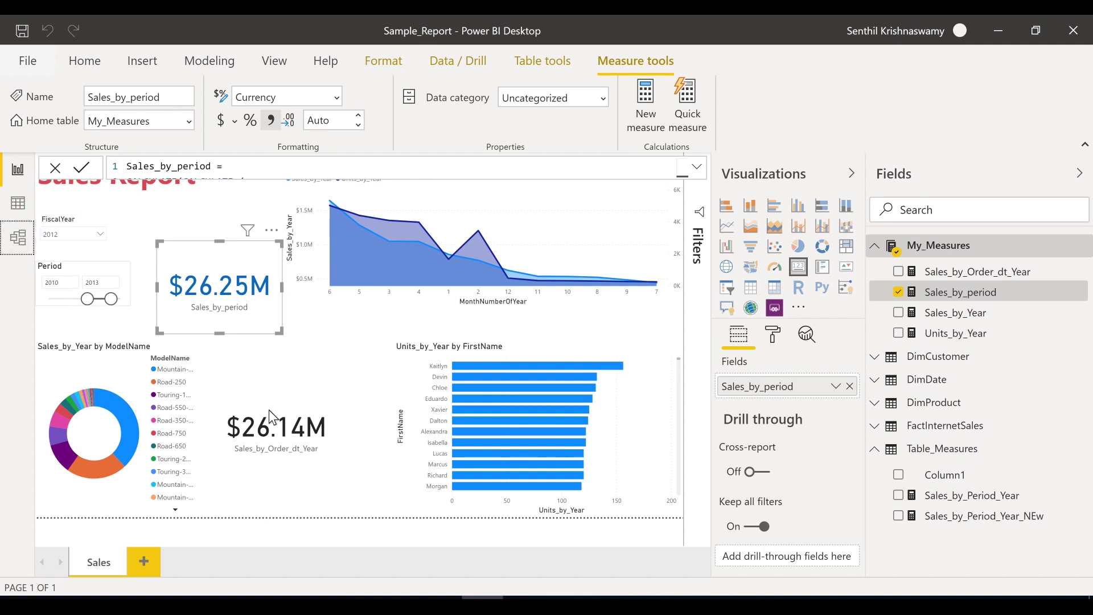
pyautogui.click(17, 241)
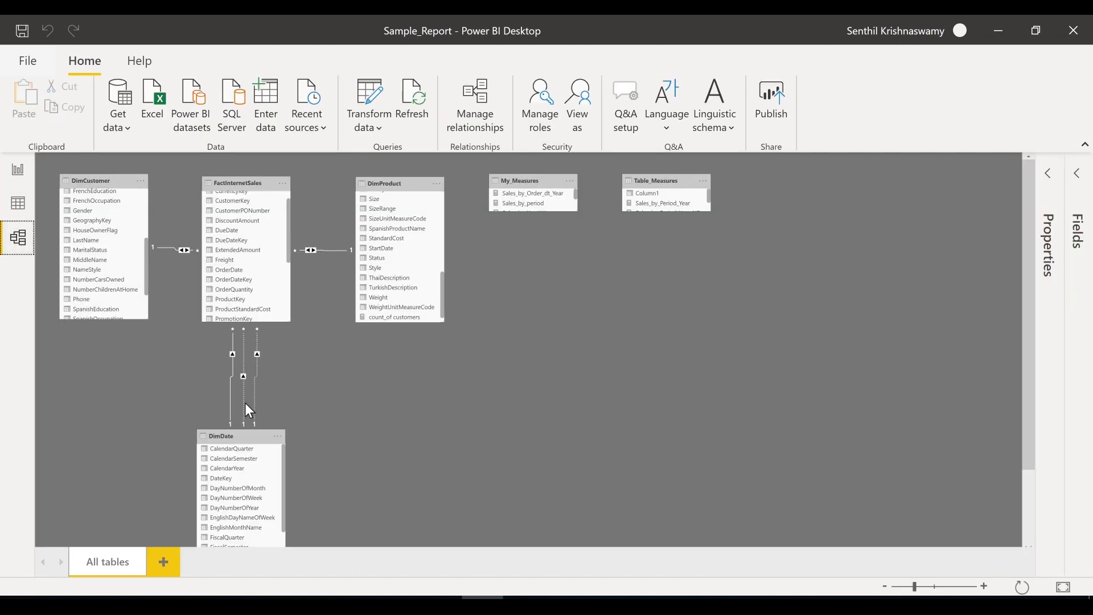
pyautogui.click(17, 169)
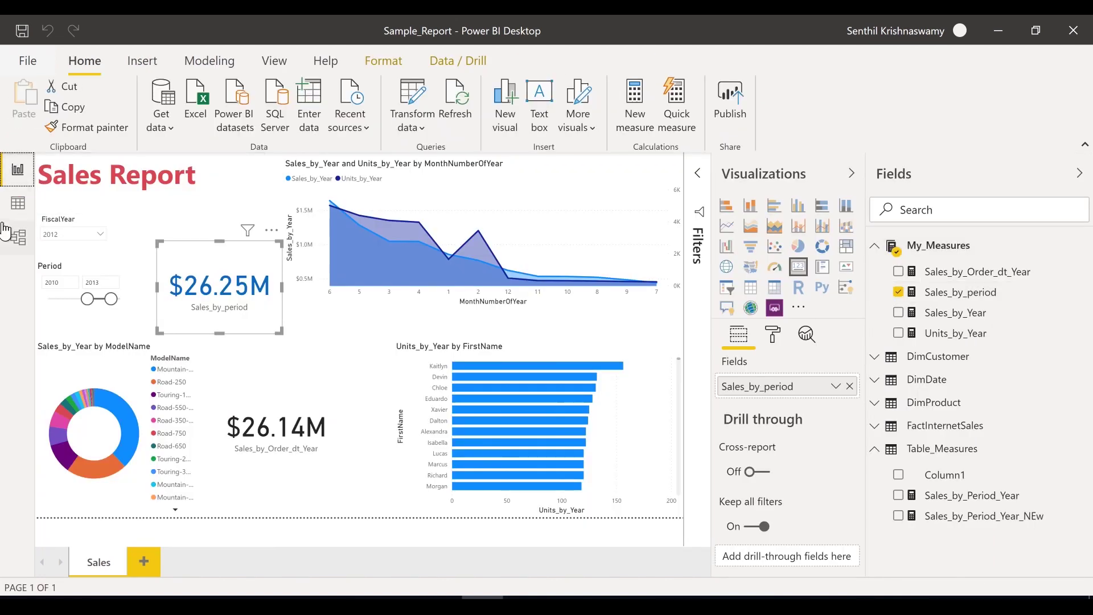
pyautogui.click(12, 242)
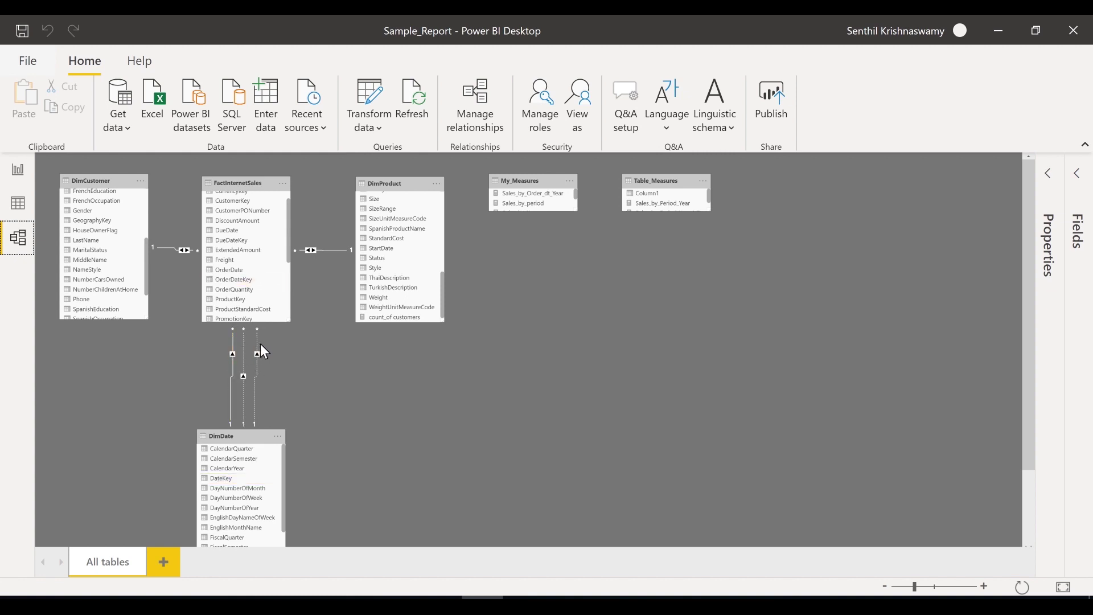
pyautogui.click(18, 169)
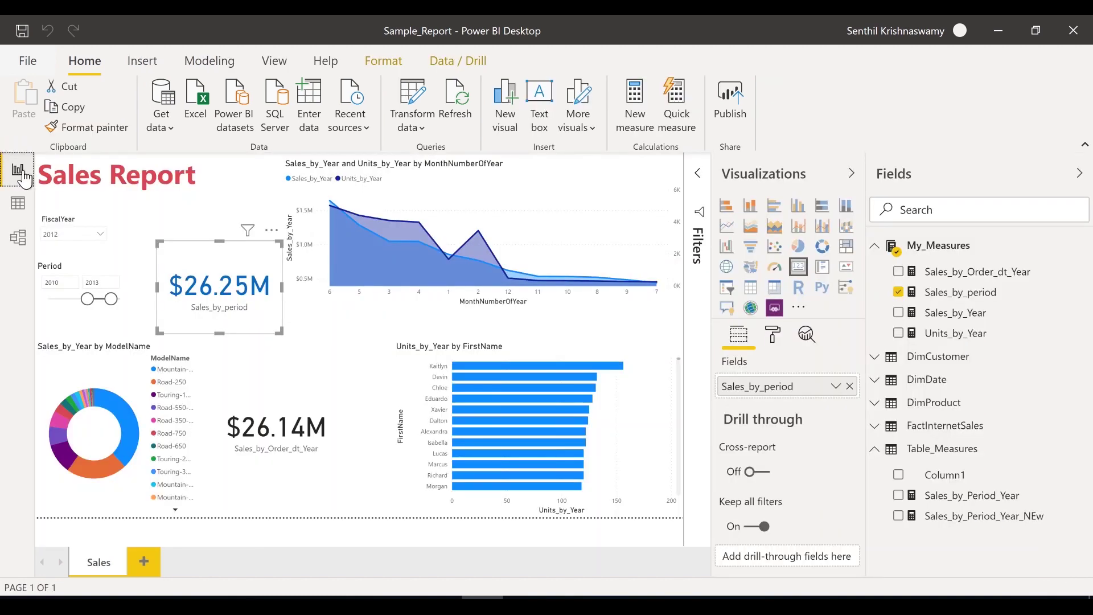